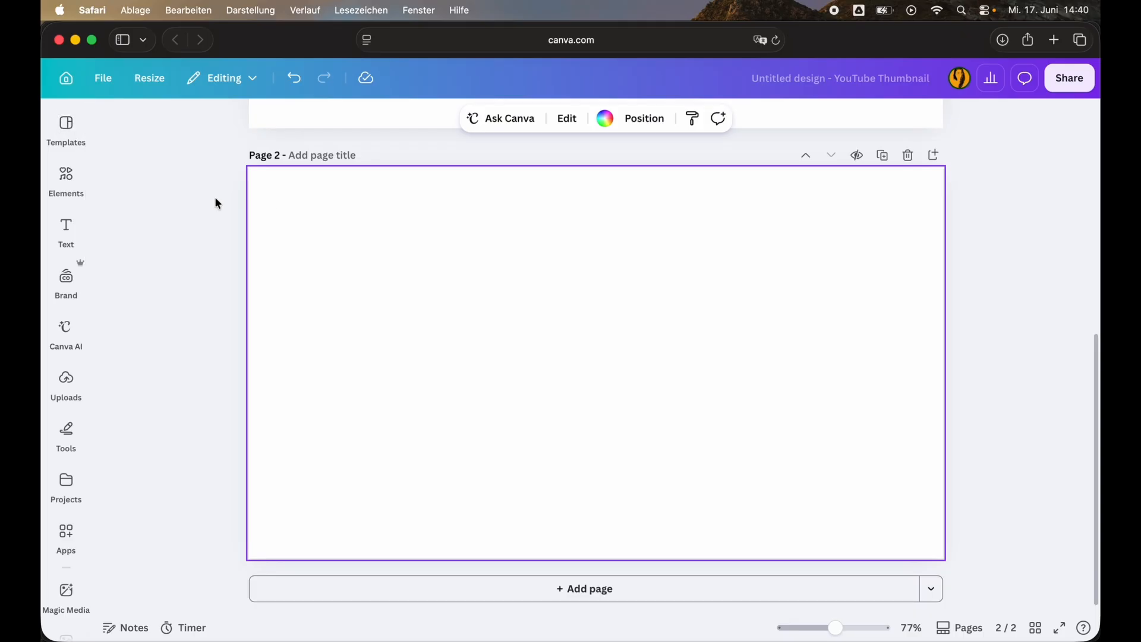
# Add a horizontal smartphone frame from the Devices frames to page 2.
pyautogui.click(73, 180)
pyautogui.scroll(-1, 284, 345)
pyautogui.scroll(-5, 284, 344)
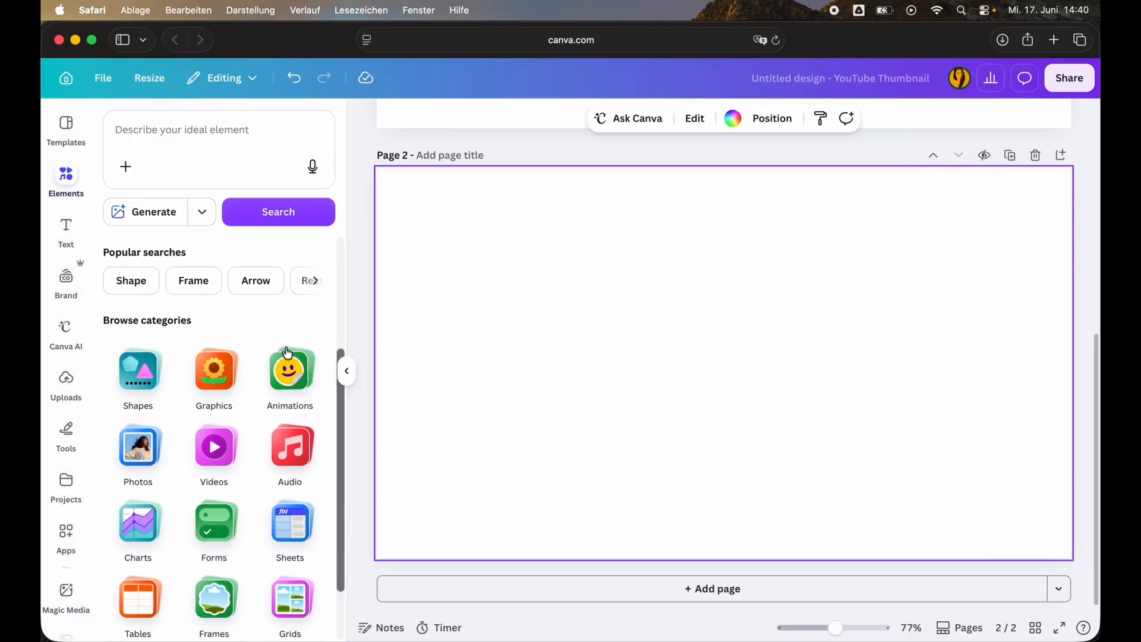
pyautogui.click(225, 507)
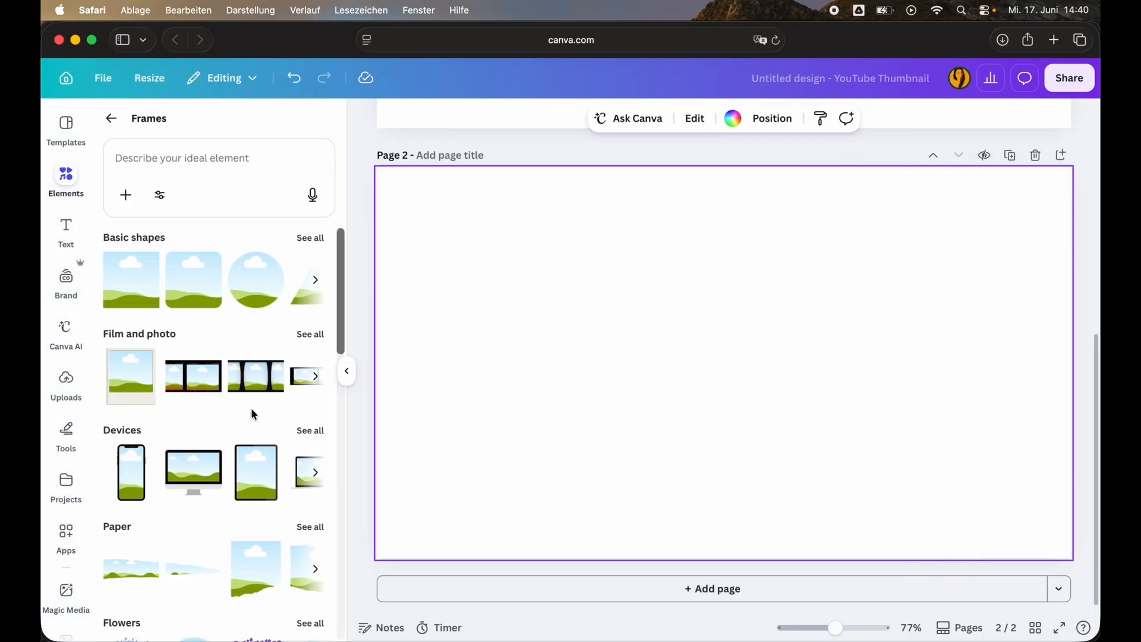
pyautogui.click(309, 431)
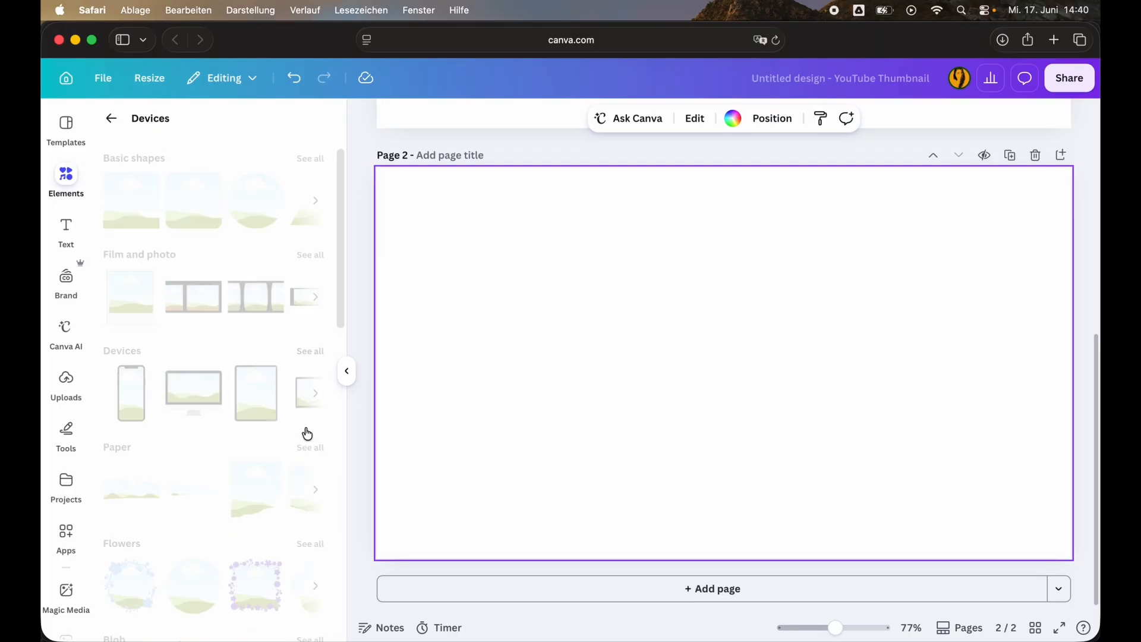
pyautogui.scroll(-10, 268, 443)
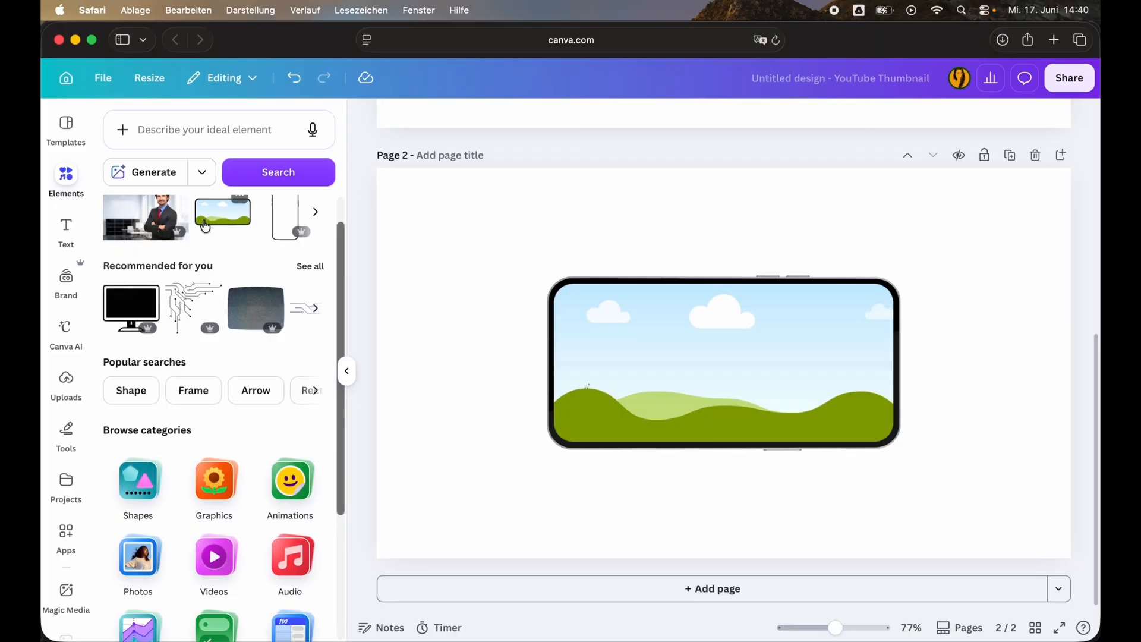
# Place the recently used businessman photo on page 2, duplicate it, and move the copy beyond the phone frame to the page's edge.
pyautogui.scroll(1, 205, 226)
pyautogui.moveTo(140, 241); pyautogui.dragTo(512, 235)
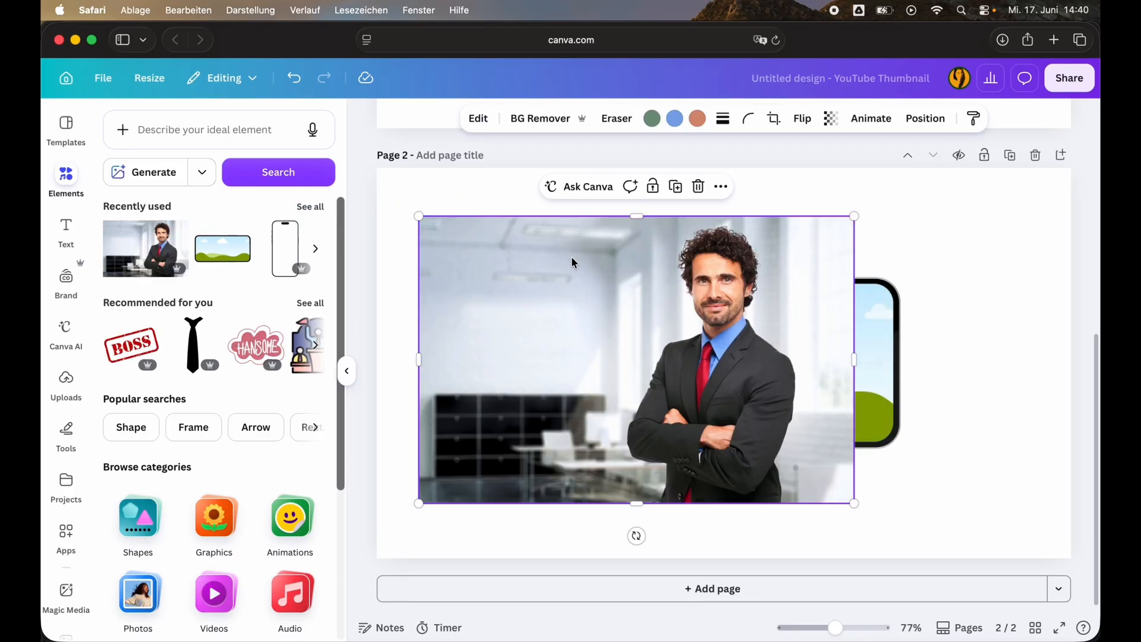
pyautogui.press('super+d')
pyautogui.moveTo(572, 261); pyautogui.dragTo(989, 284)
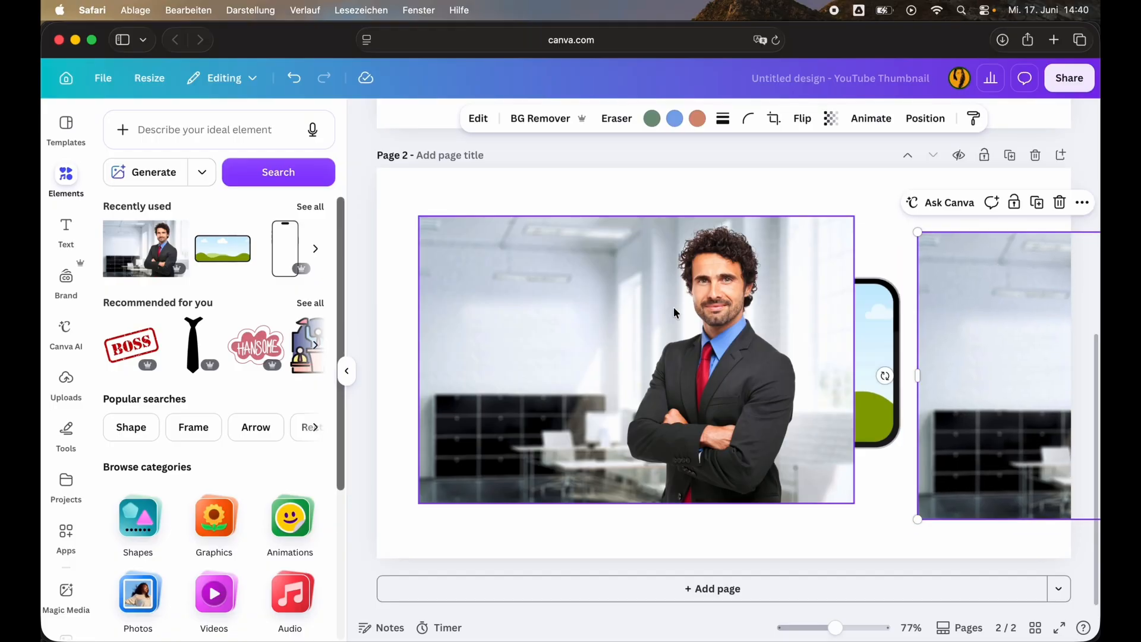
# Fill the phone frame with the original photo and enlarge the image inside it so the man's head extends above the frame.
pyautogui.moveTo(508, 257); pyautogui.dragTo(715, 350)
pyautogui.doubleClick(719, 361)
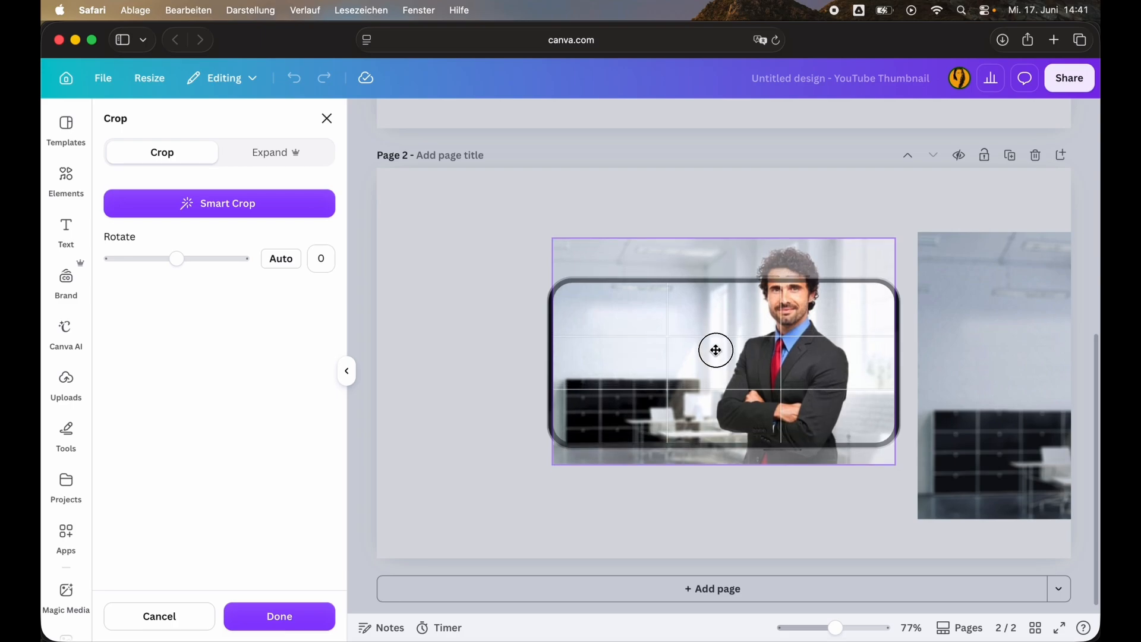
pyautogui.moveTo(553, 238); pyautogui.dragTo(511, 210)
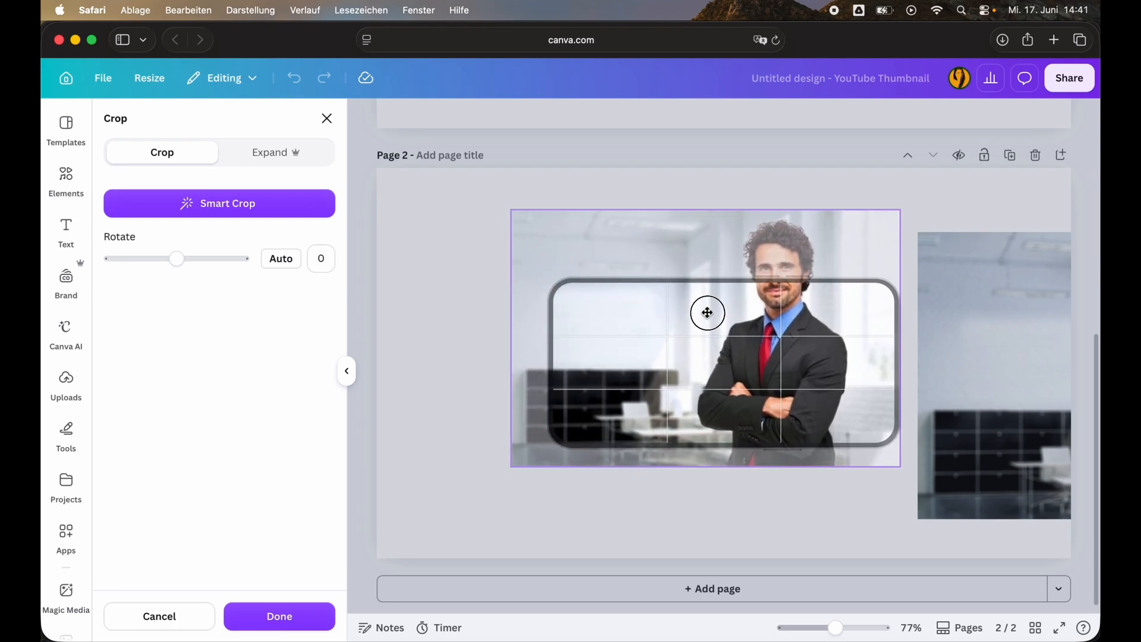
pyautogui.moveTo(707, 313); pyautogui.dragTo(716, 309)
pyautogui.click(797, 554)
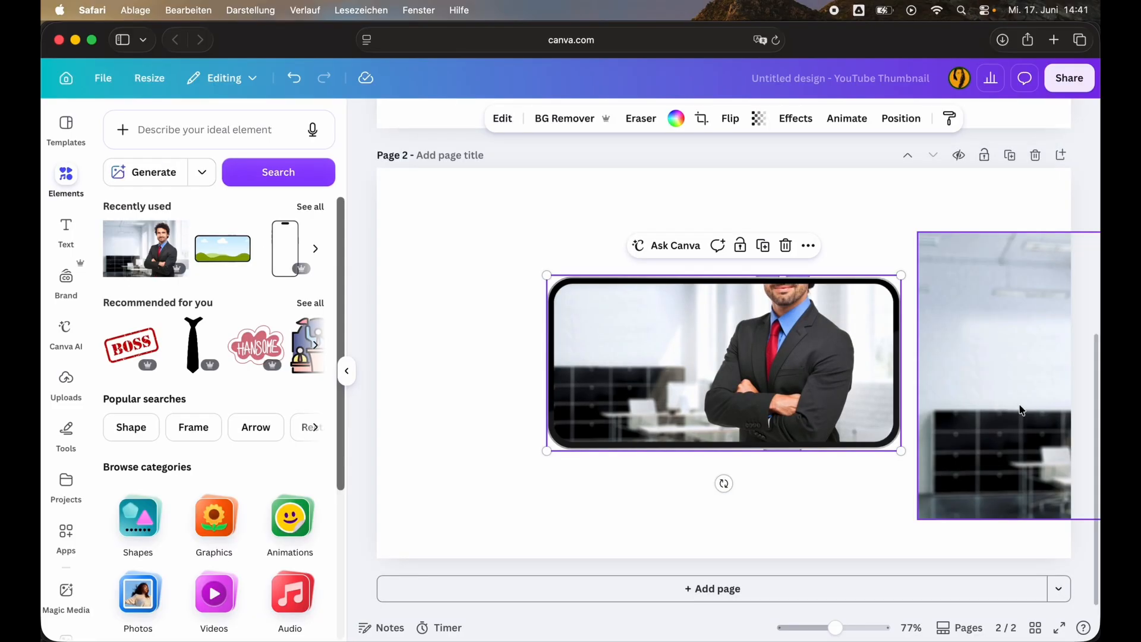
# Move the duplicate photo over the phone frame, remove its background, and position the cutout roughly over the man in the frame.
pyautogui.click(1014, 407)
pyautogui.moveTo(1014, 408); pyautogui.dragTo(629, 388)
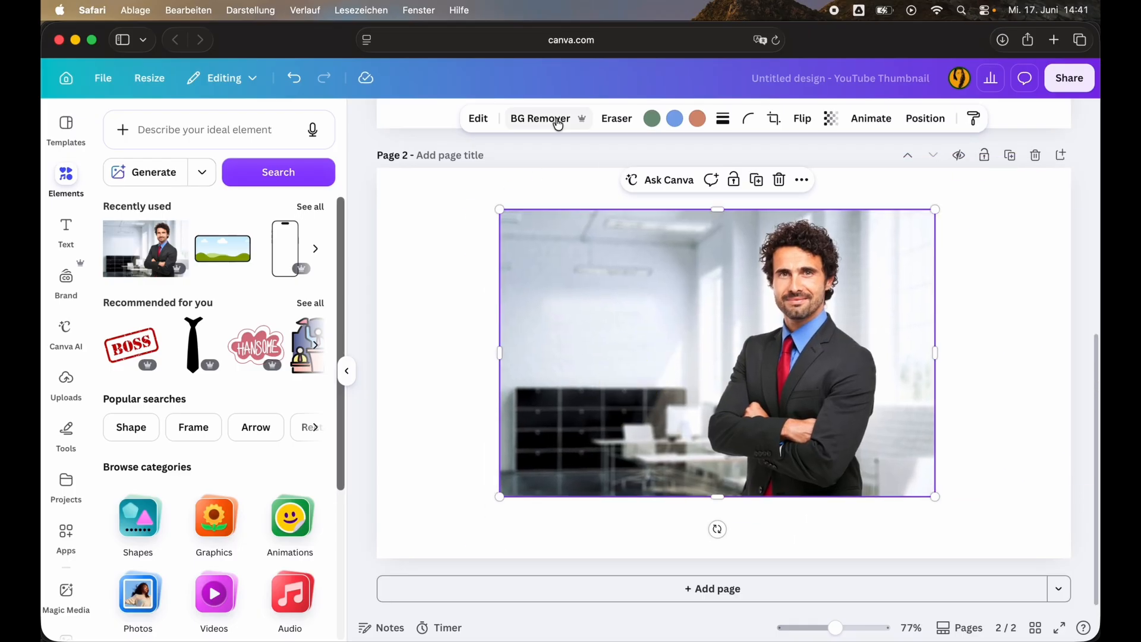
pyautogui.click(552, 119)
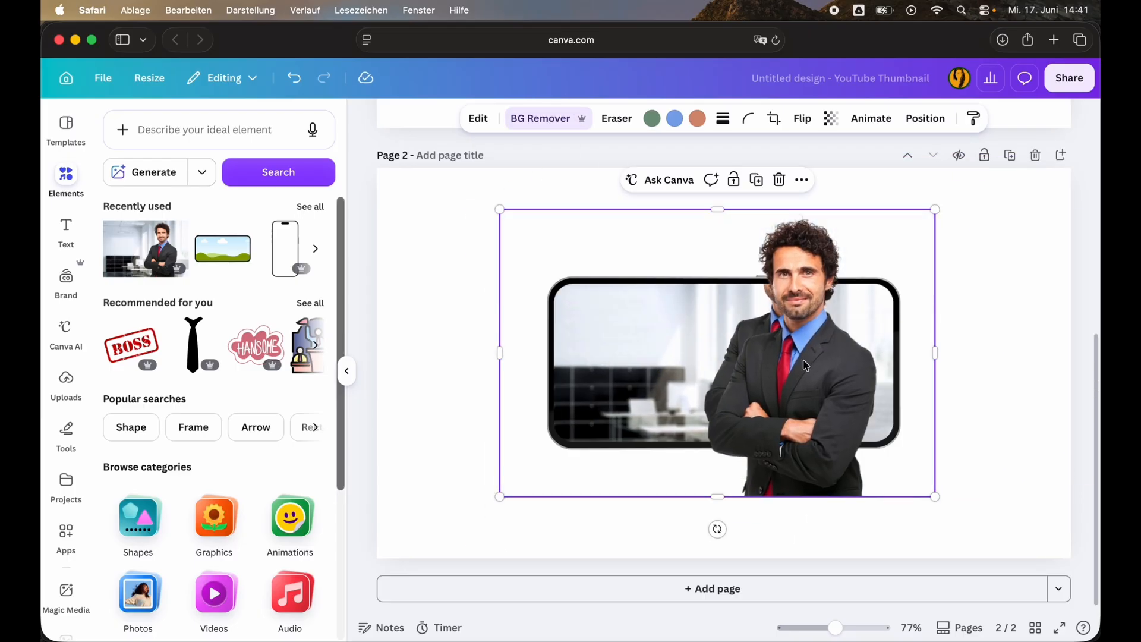
pyautogui.moveTo(819, 453)
pyautogui.mouseDown()
pyautogui.moveTo(869, 454)
pyautogui.moveTo(800, 430)
pyautogui.moveTo(820, 441)
pyautogui.moveTo(810, 434)
pyautogui.mouseUp()
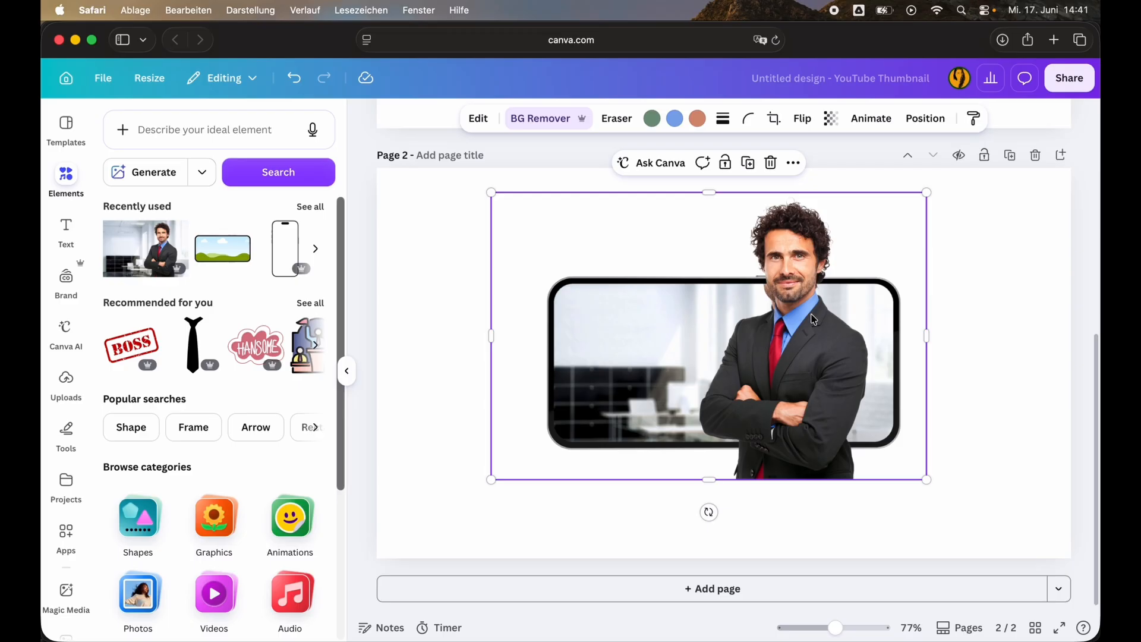
# Set the man cutout's transparency to 43.
pyautogui.scroll(5, 818, 315)
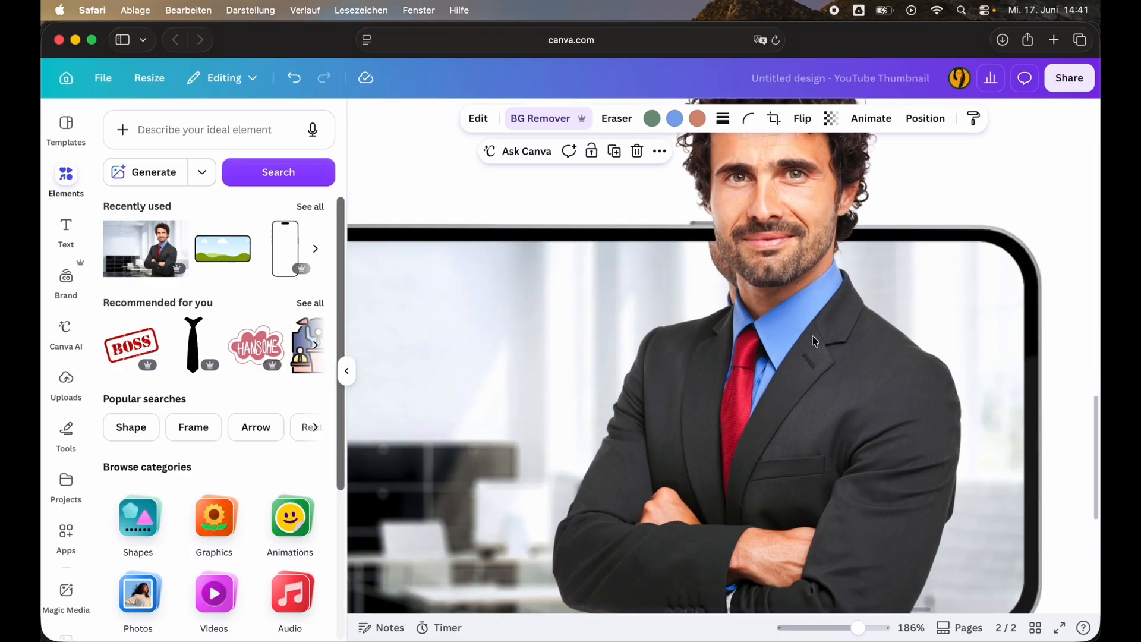
pyautogui.scroll(-3, 812, 336)
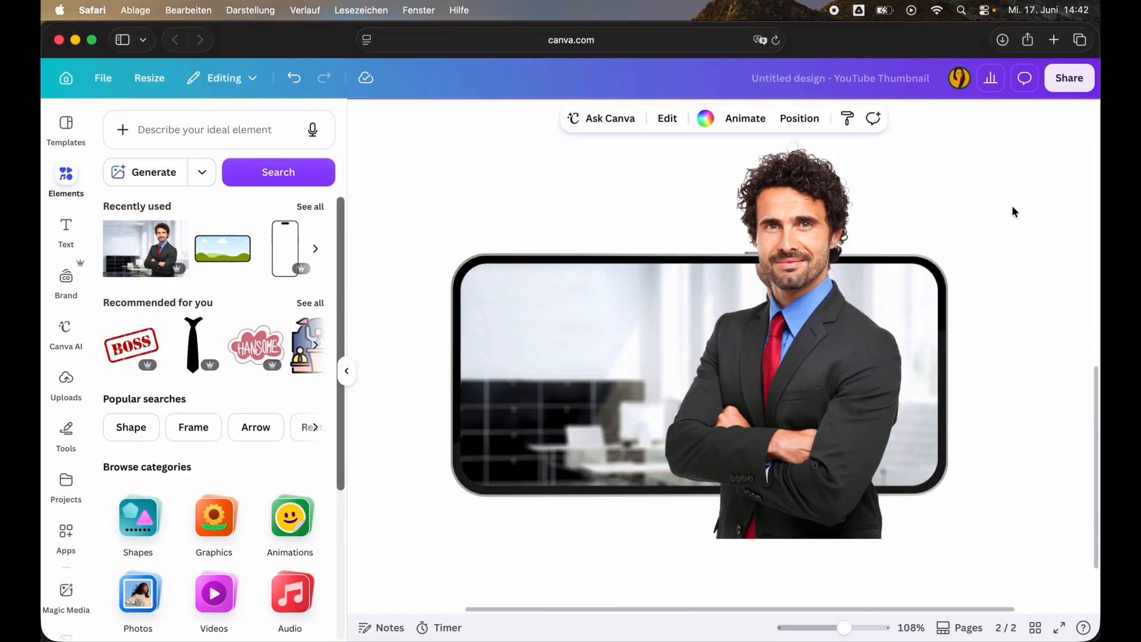
pyautogui.click(845, 205)
pyautogui.click(831, 118)
pyautogui.moveTo(862, 176); pyautogui.dragTo(805, 176)
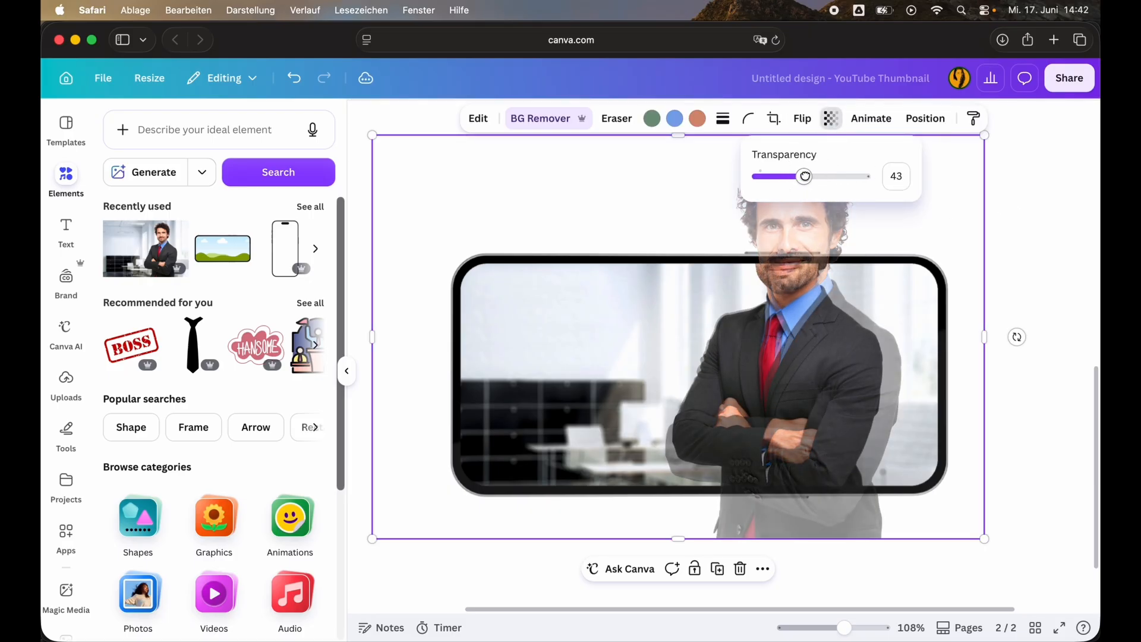
pyautogui.click(1030, 281)
# Shrink and shift the semi-transparent cutout until it lines up with the man inside the phone frame.
pyautogui.moveTo(859, 355)
pyautogui.mouseDown()
pyautogui.moveTo(843, 364)
pyautogui.moveTo(862, 342)
pyautogui.moveTo(842, 381)
pyautogui.moveTo(862, 354)
pyautogui.mouseUp()
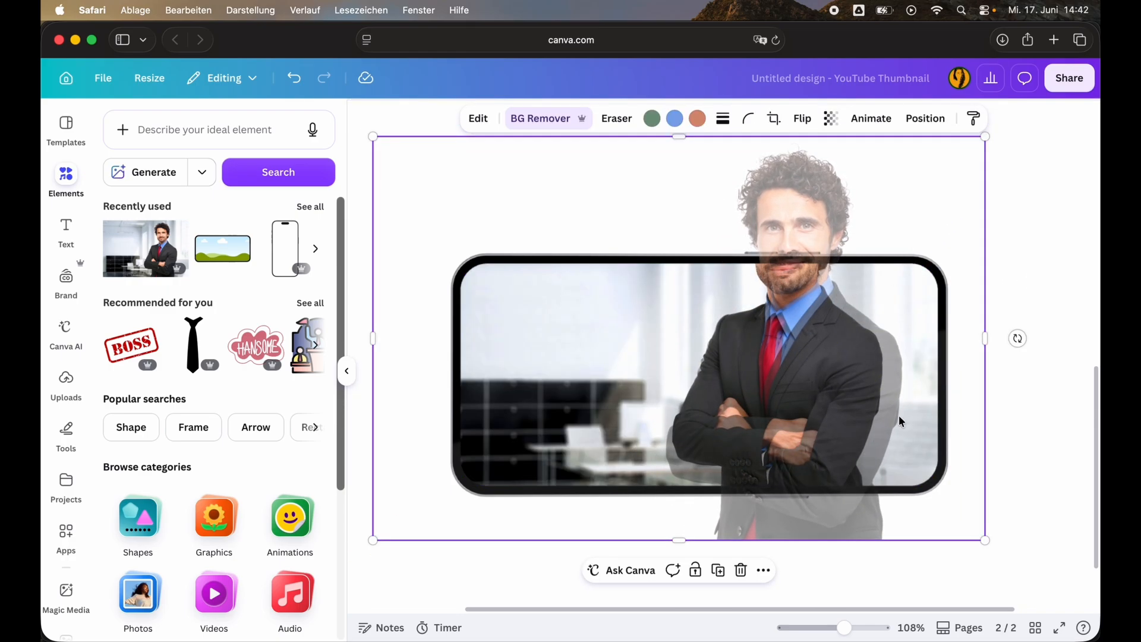
pyautogui.rightClick(986, 540)
pyautogui.moveTo(985, 540); pyautogui.dragTo(961, 522)
pyautogui.click(1077, 433)
pyautogui.moveTo(811, 190); pyautogui.dragTo(826, 197)
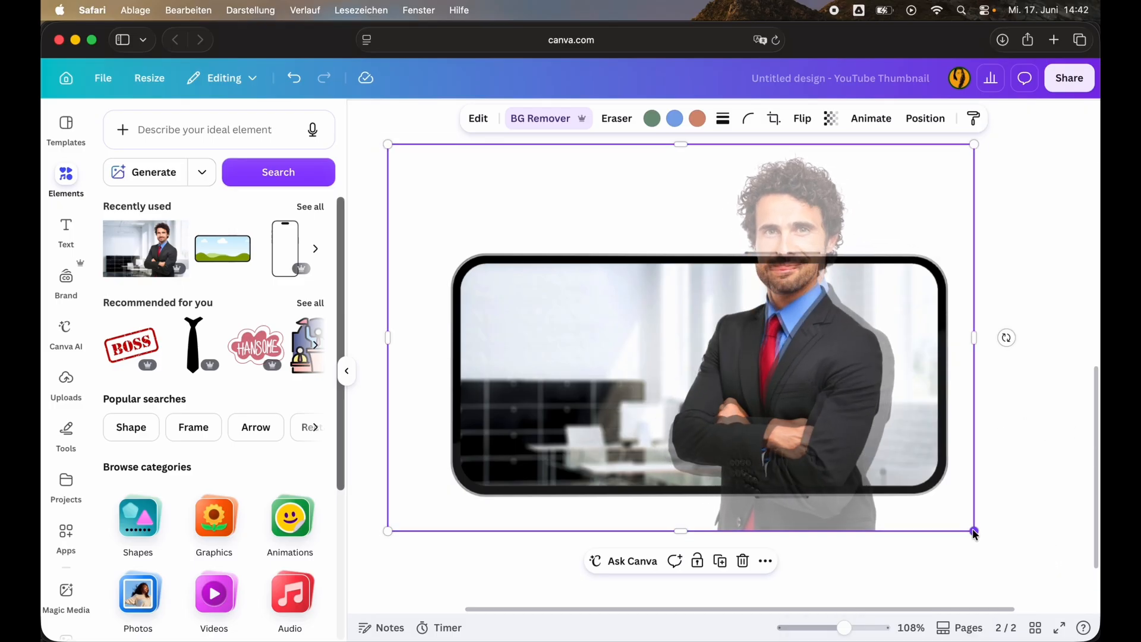
pyautogui.rightClick(973, 530)
pyautogui.moveTo(973, 531); pyautogui.dragTo(949, 514)
pyautogui.click(718, 204)
pyautogui.moveTo(739, 220); pyautogui.dragTo(762, 216)
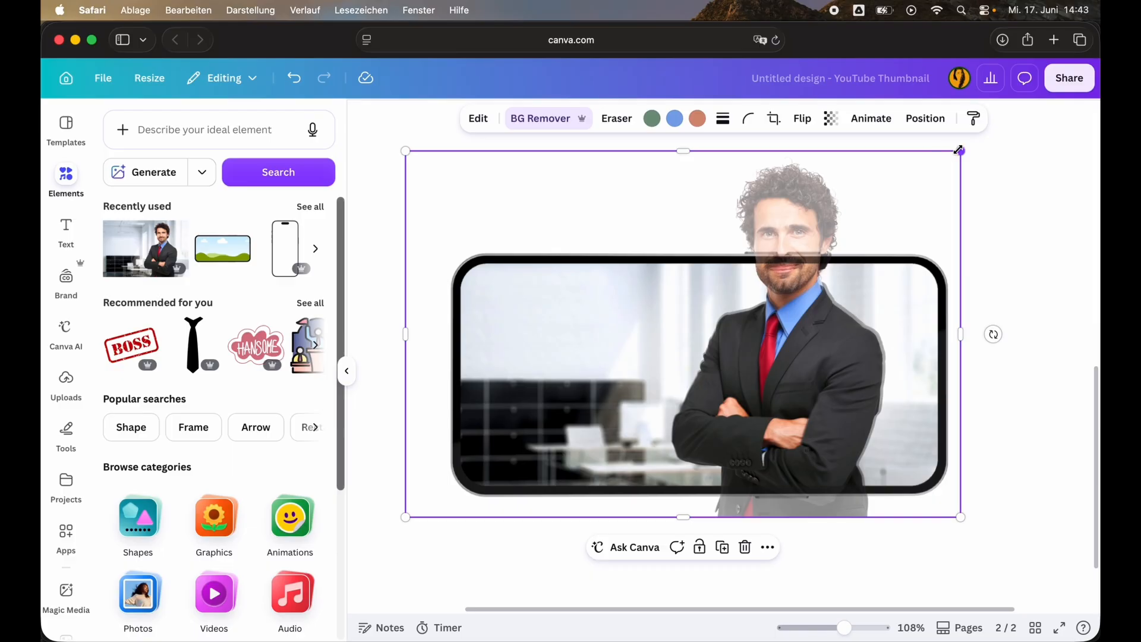
pyautogui.moveTo(959, 150); pyautogui.dragTo(957, 155)
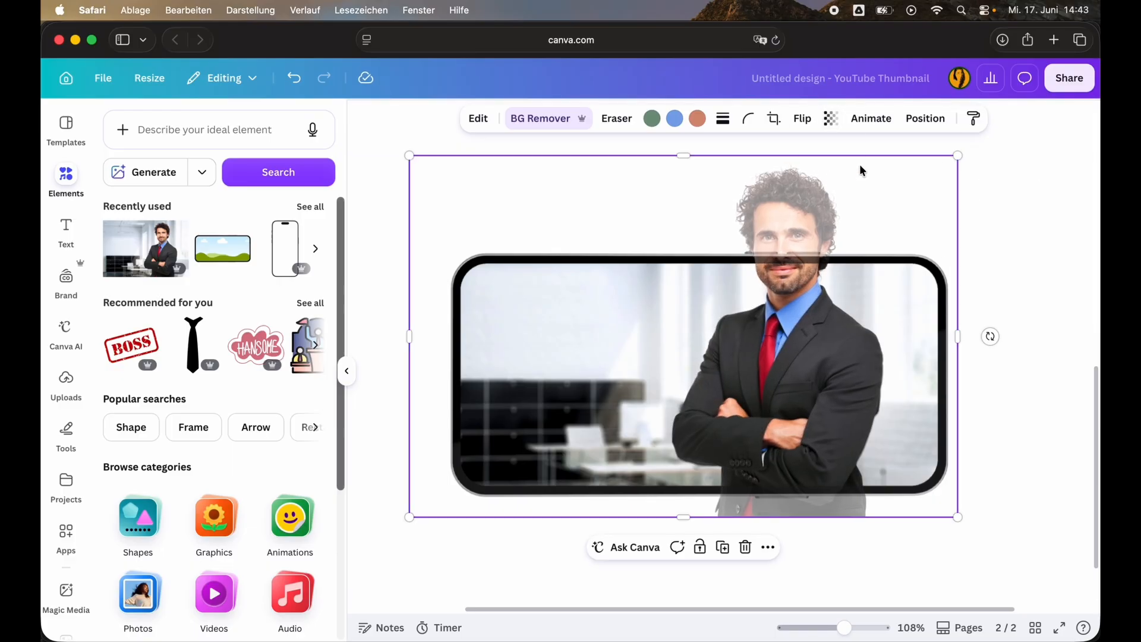
# Set the aligned cutout's transparency back to 100.
pyautogui.click(831, 119)
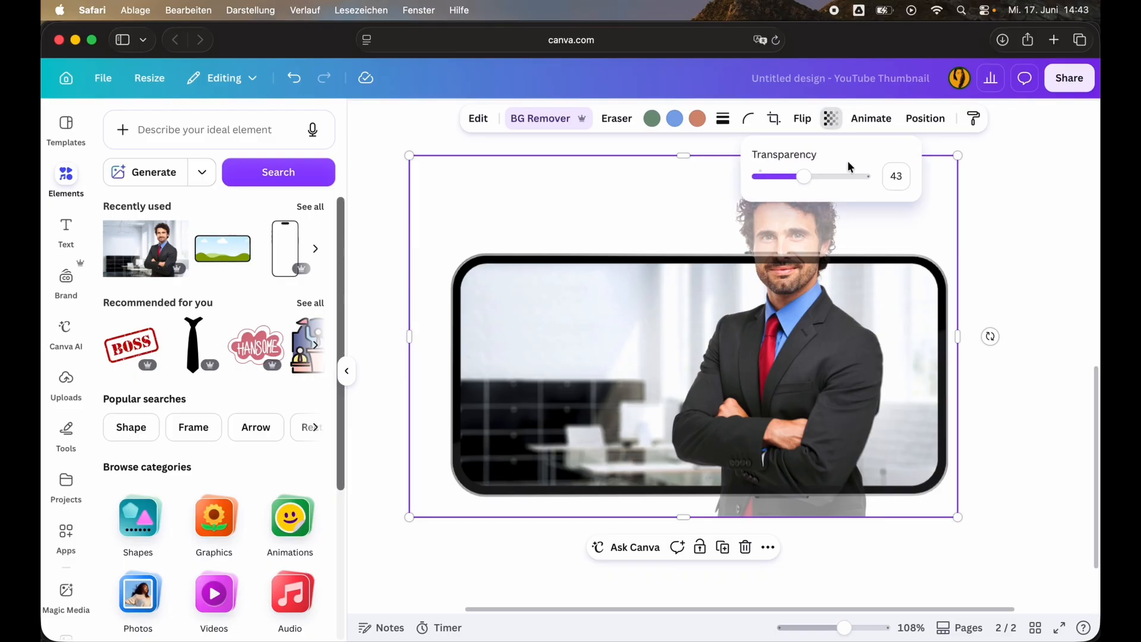
pyautogui.moveTo(799, 176); pyautogui.dragTo(1029, 183)
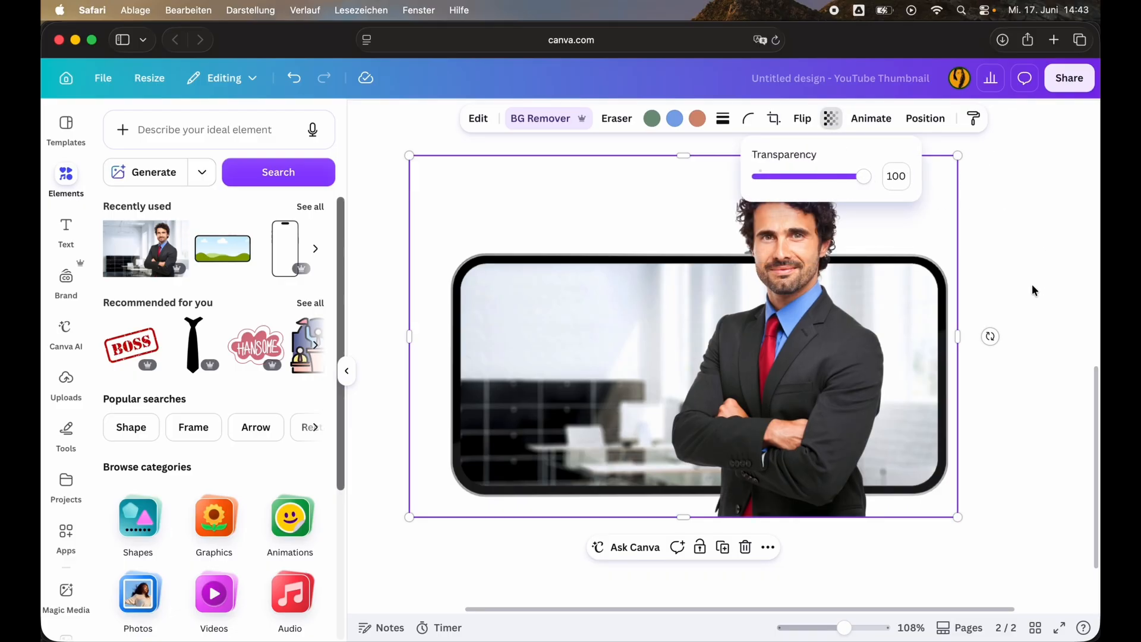
pyautogui.click(847, 210)
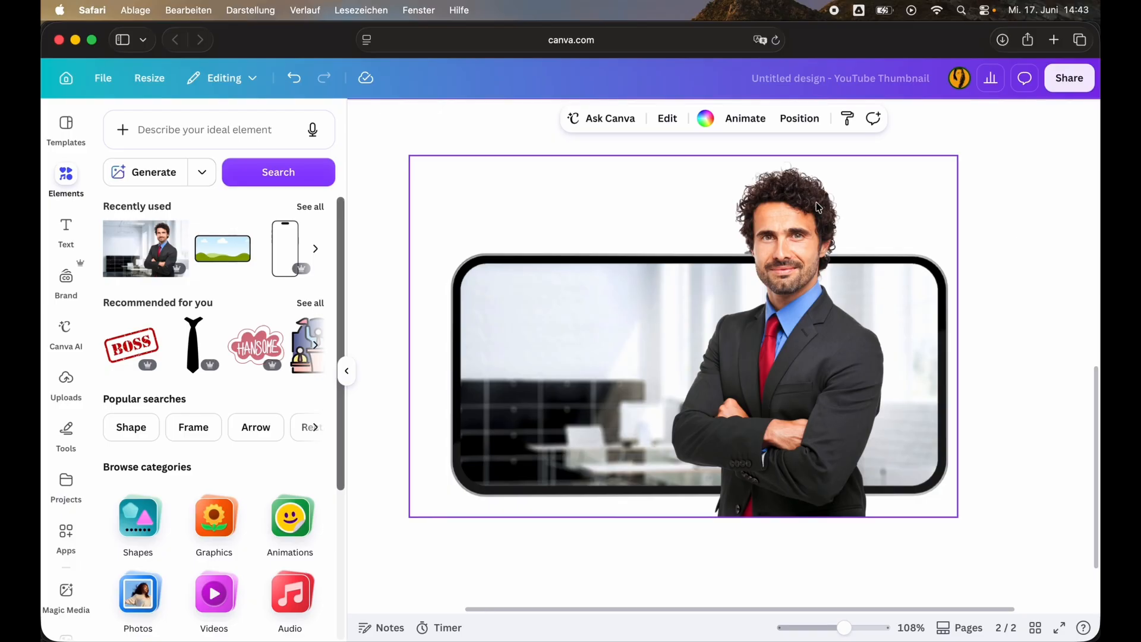
# Crop the bottom of the man cutout so it ends inside the phone frame's lower edge.
pyautogui.click(878, 208)
pyautogui.moveTo(681, 518); pyautogui.dragTo(680, 475)
pyautogui.click(419, 505)
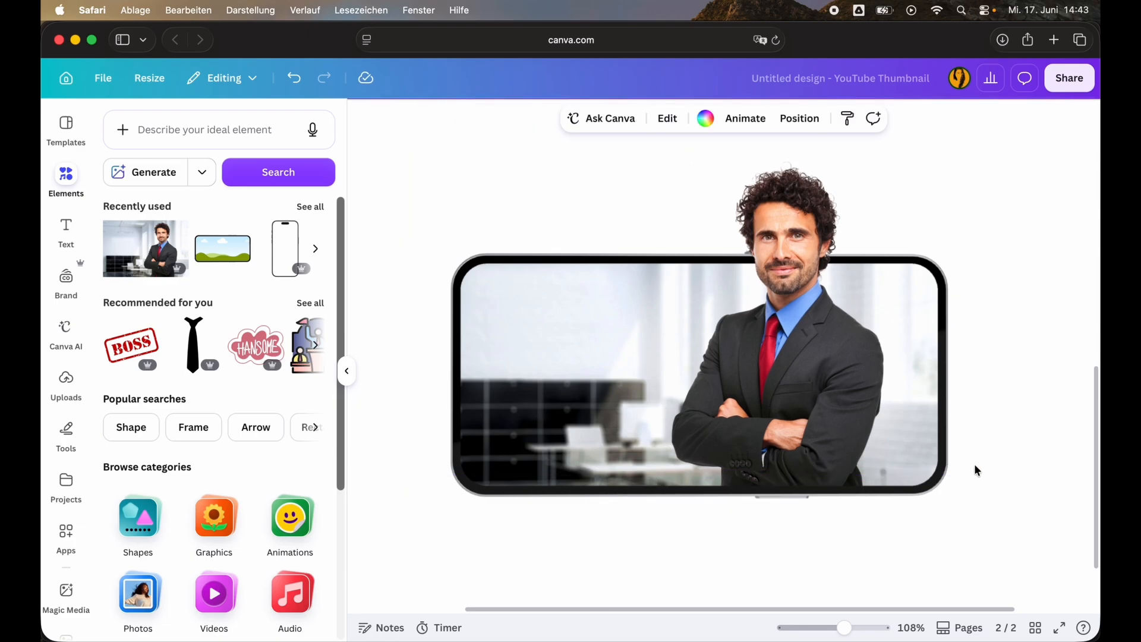
# Group the phone frame with the man cutout and enlarge the group slightly.
pyautogui.scroll(-5, 976, 469)
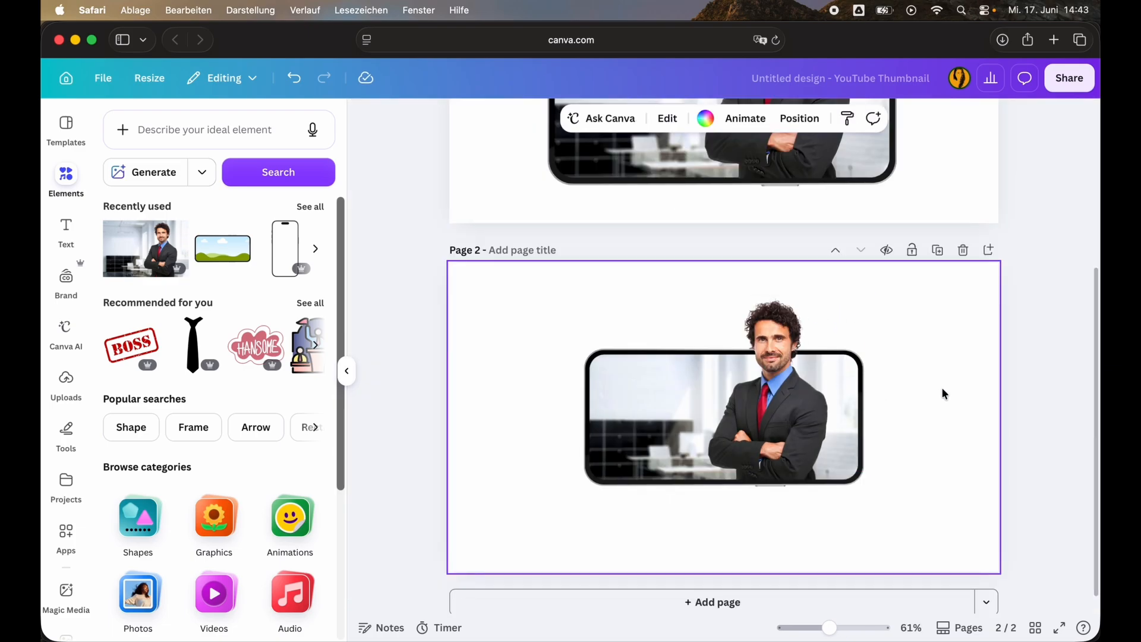
pyautogui.moveTo(922, 509); pyautogui.dragTo(482, 306)
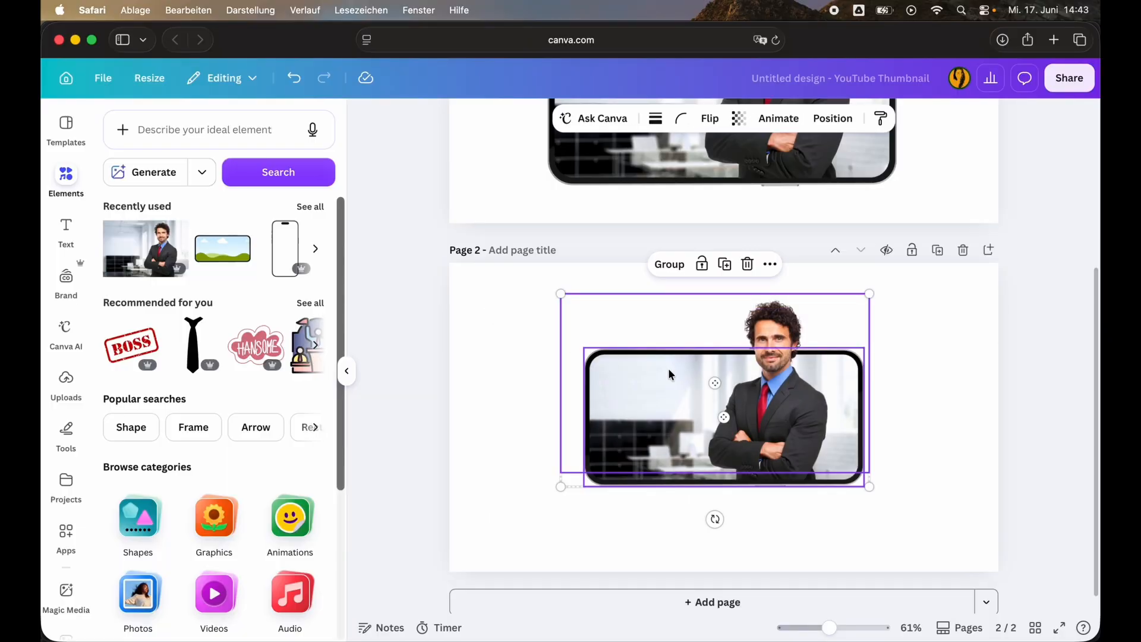
pyautogui.press('super+g')
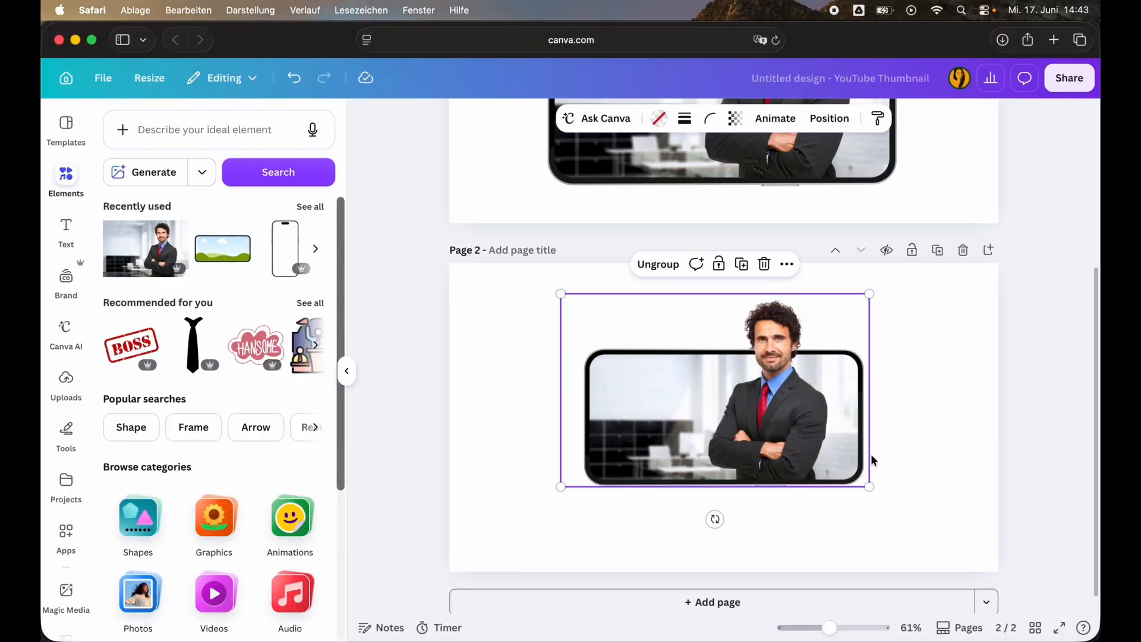
pyautogui.moveTo(869, 486); pyautogui.dragTo(936, 411)
# Tilt the grouped phone and man counterclockwise, and rotate the group back to level.
pyautogui.moveTo(735, 538); pyautogui.dragTo(766, 542)
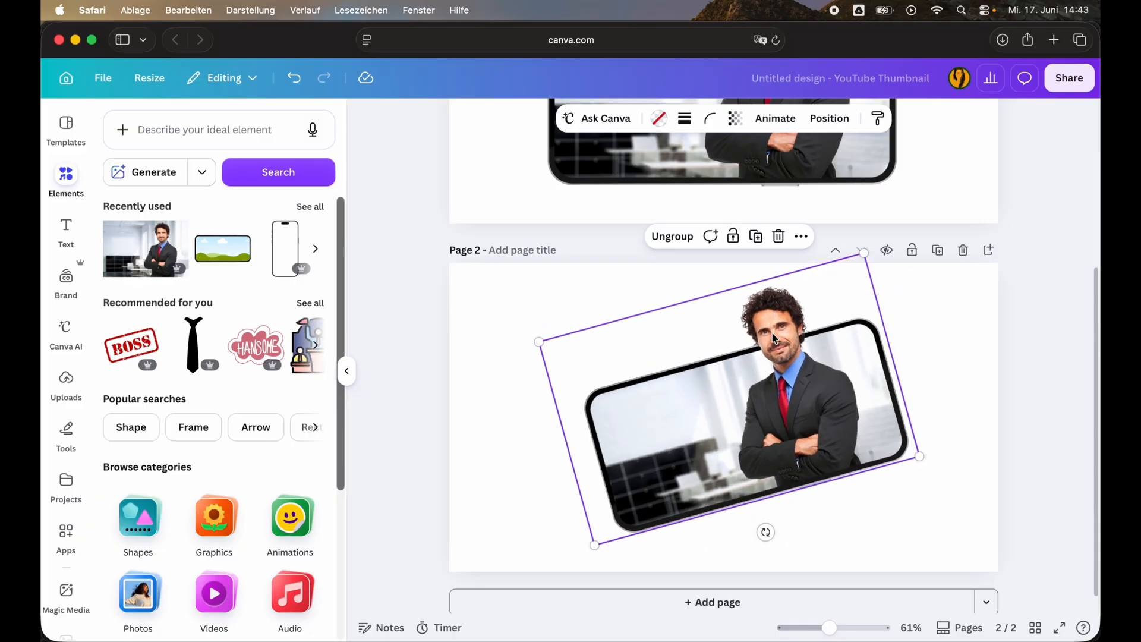
pyautogui.scroll(-1, 786, 504)
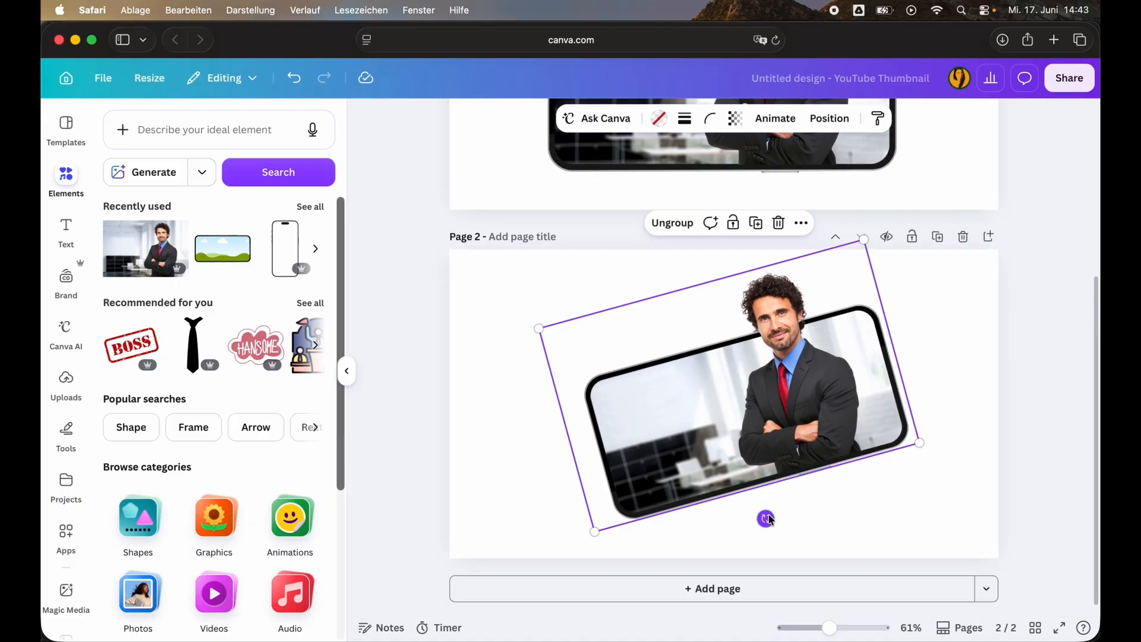
pyautogui.moveTo(765, 518); pyautogui.dragTo(737, 523)
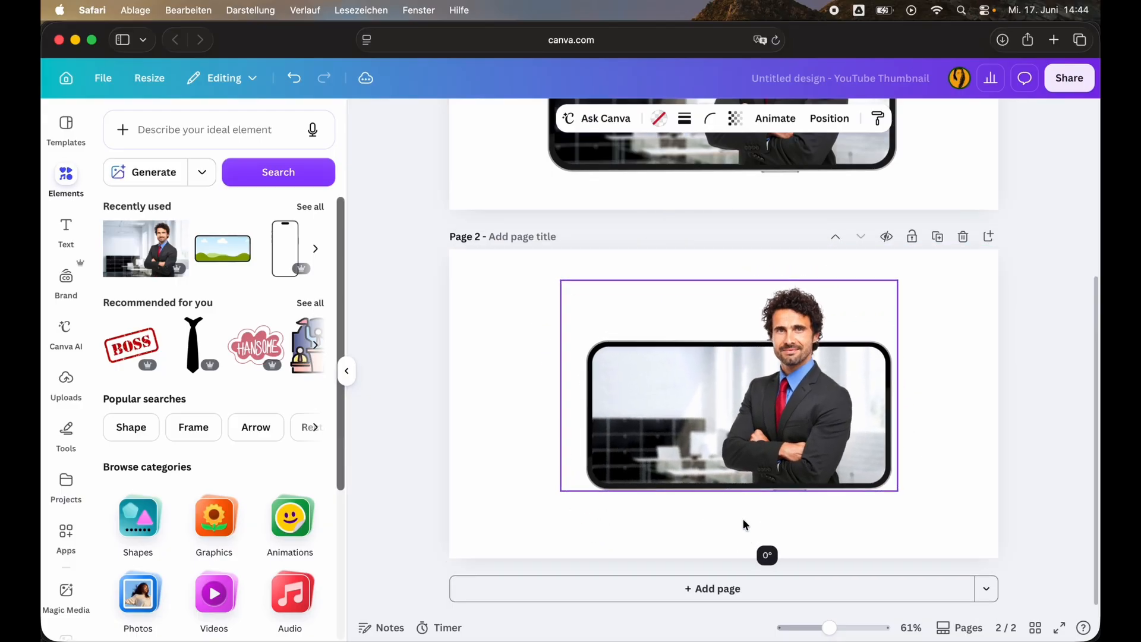
pyautogui.click(952, 415)
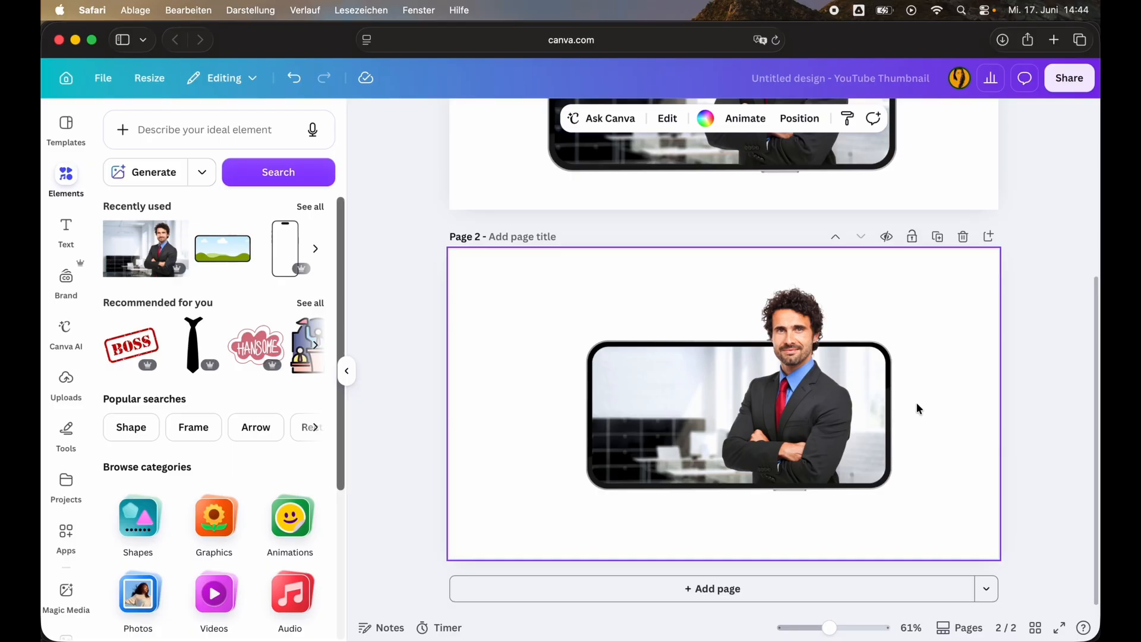
# Add a third page, place the recently used businessman photo on it, and enlarge the photo.
pyautogui.click(739, 589)
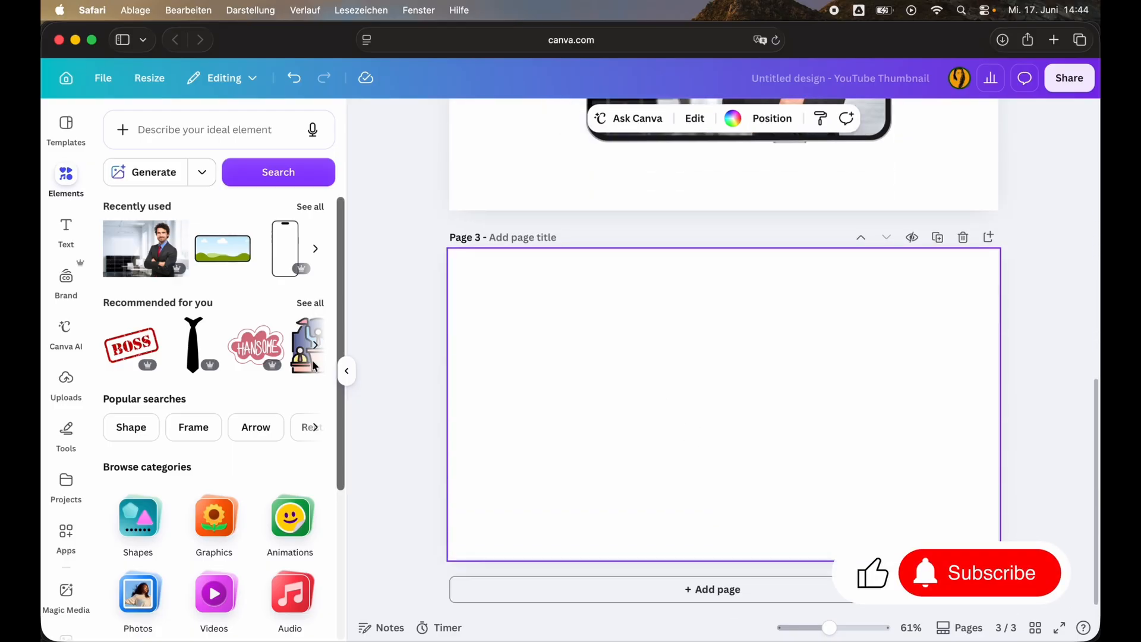
pyautogui.moveTo(149, 250); pyautogui.dragTo(639, 359)
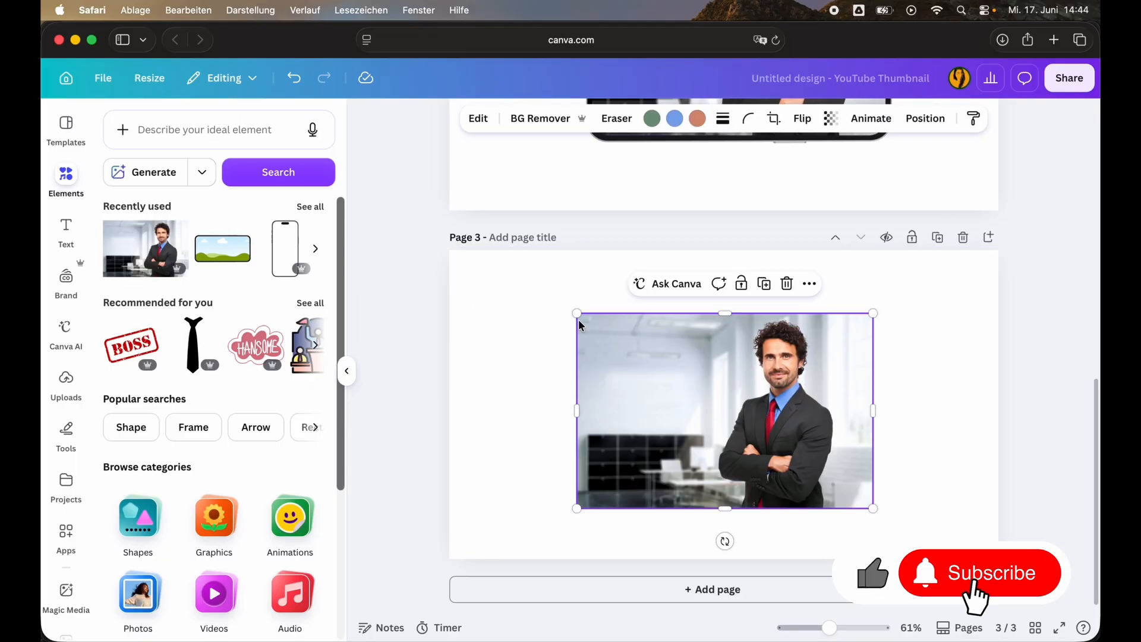
pyautogui.moveTo(577, 313); pyautogui.dragTo(523, 278)
pyautogui.moveTo(873, 509); pyautogui.dragTo(903, 534)
# Overlay a background-removed duplicate of the businessman photo exactly on the original on page 3.
pyautogui.click(731, 432)
pyautogui.moveTo(731, 432); pyautogui.dragTo(720, 422)
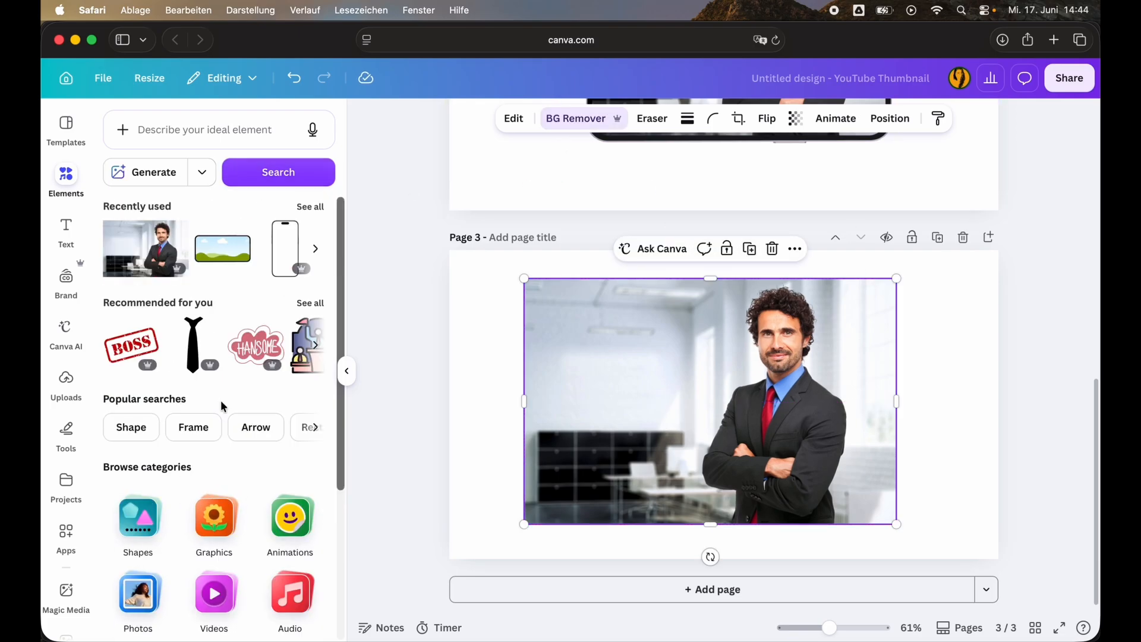
# Search the graphics for "iphone" and add the first thin phone outline with a transparent screen to page 3.
pyautogui.scroll(-1, 238, 410)
pyautogui.click(214, 492)
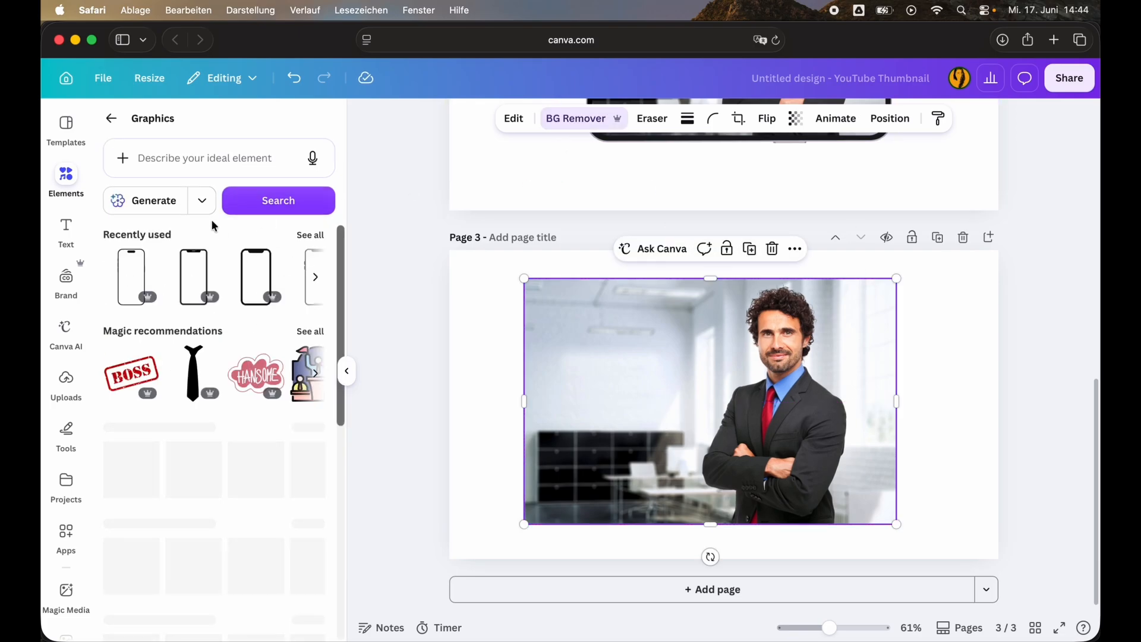
pyautogui.click(196, 164)
pyautogui.write('iphoe')
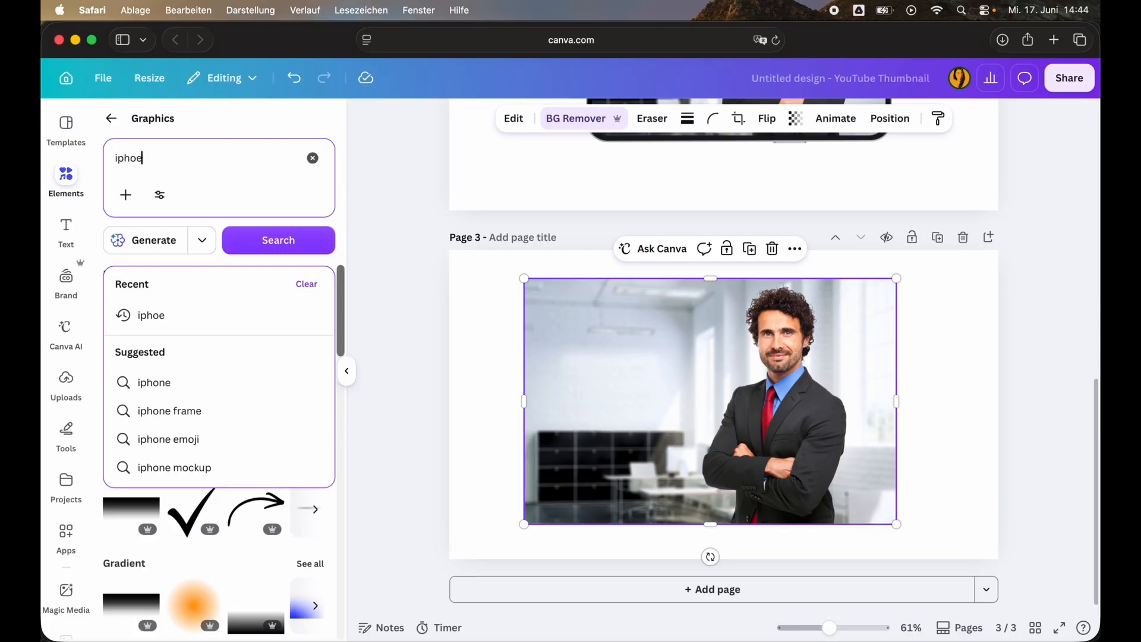
pyautogui.click(267, 241)
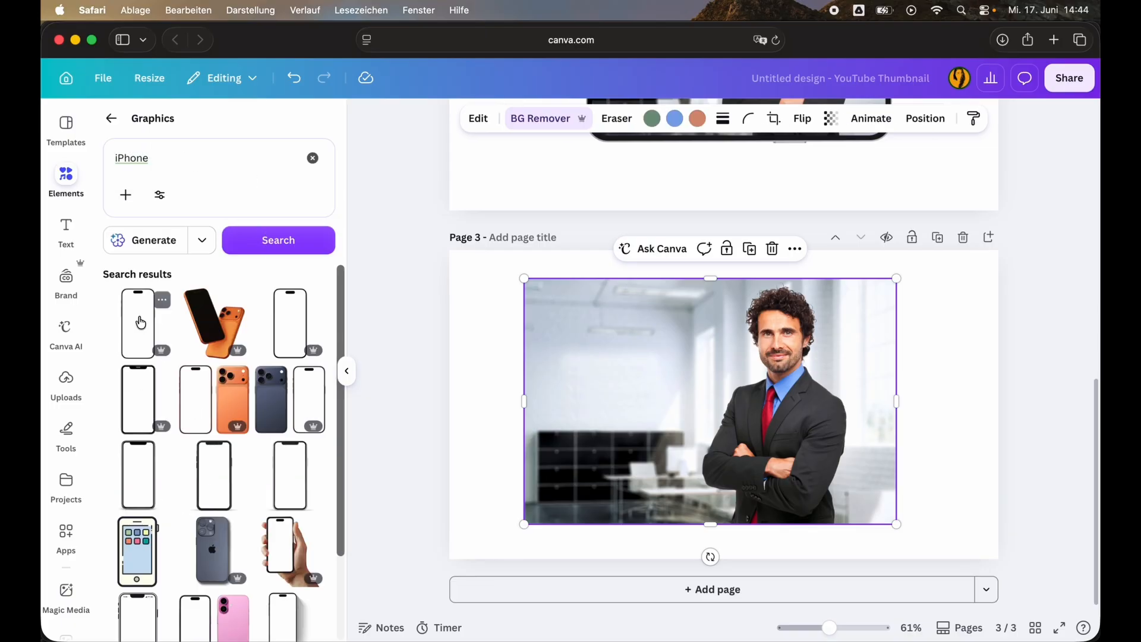
pyautogui.click(140, 323)
# Rotate the phone graphic to landscape and position it over the man's torso, leaving his head above the frame.
pyautogui.moveTo(723, 555); pyautogui.dragTo(856, 400)
pyautogui.moveTo(723, 432); pyautogui.dragTo(714, 454)
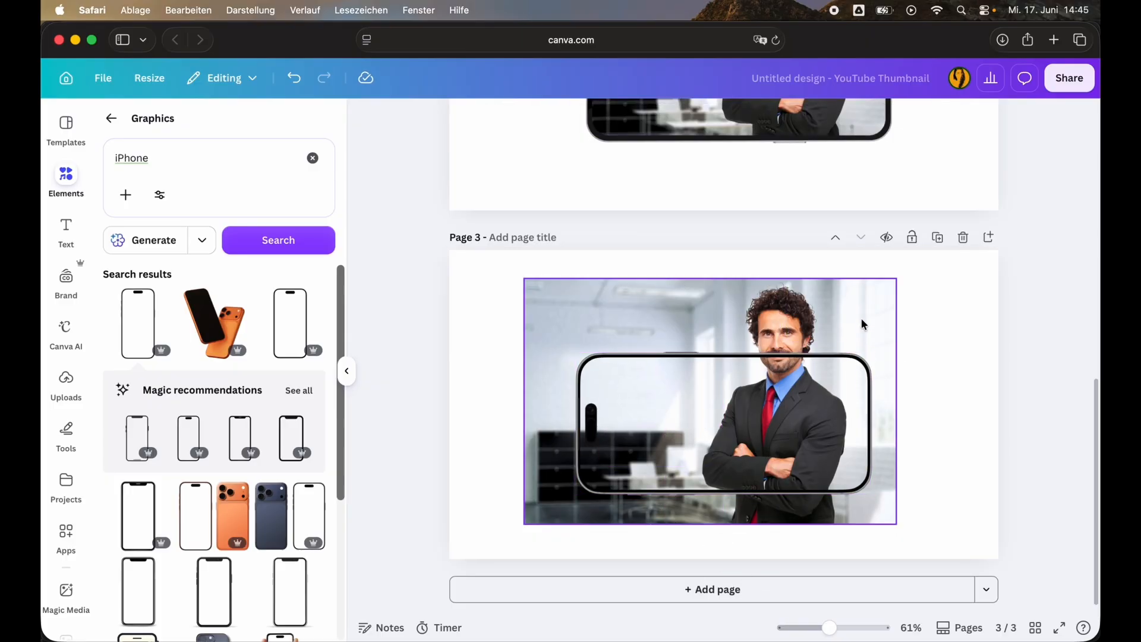
pyautogui.click(862, 321)
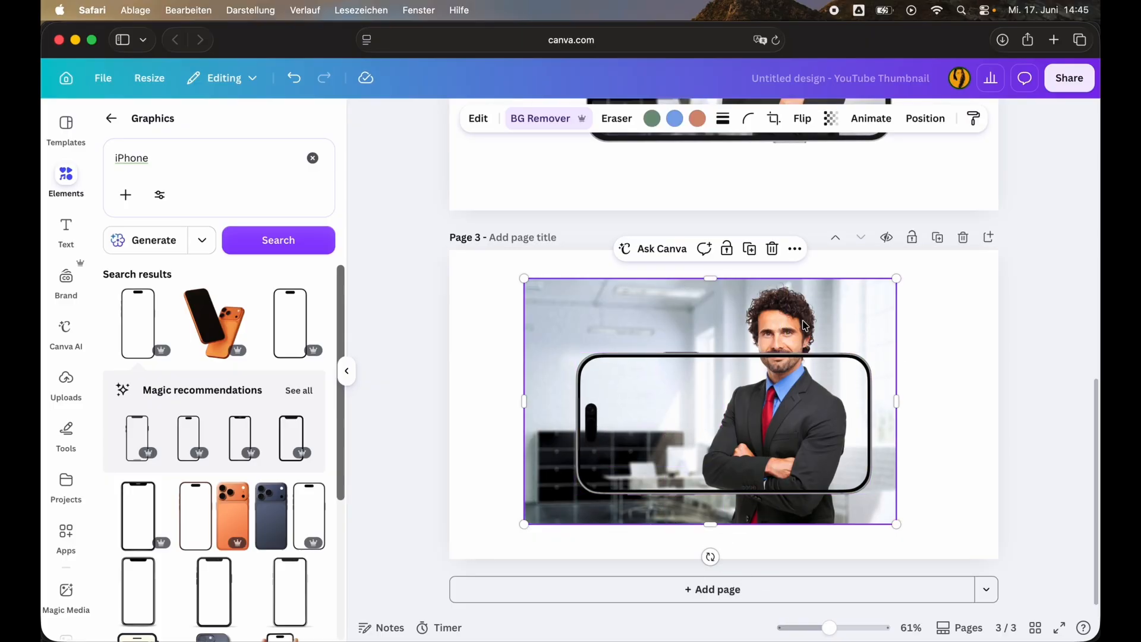
pyautogui.press('Escape')
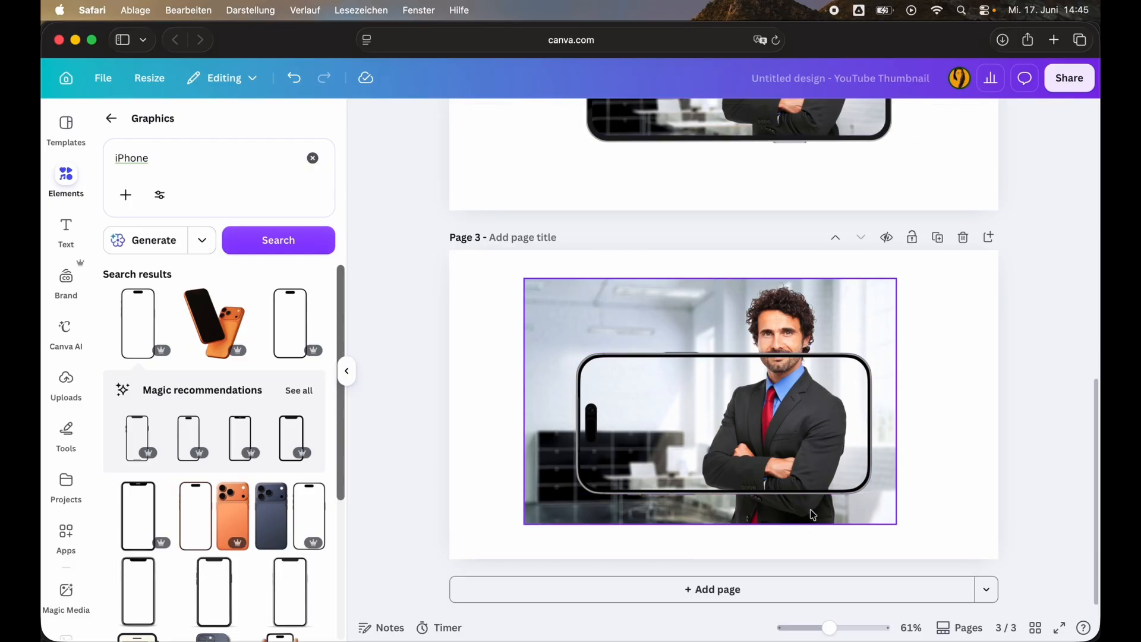
# Move the phone graphic's layer between the man cutout and the original office photo.
pyautogui.click(865, 365)
pyautogui.click(863, 119)
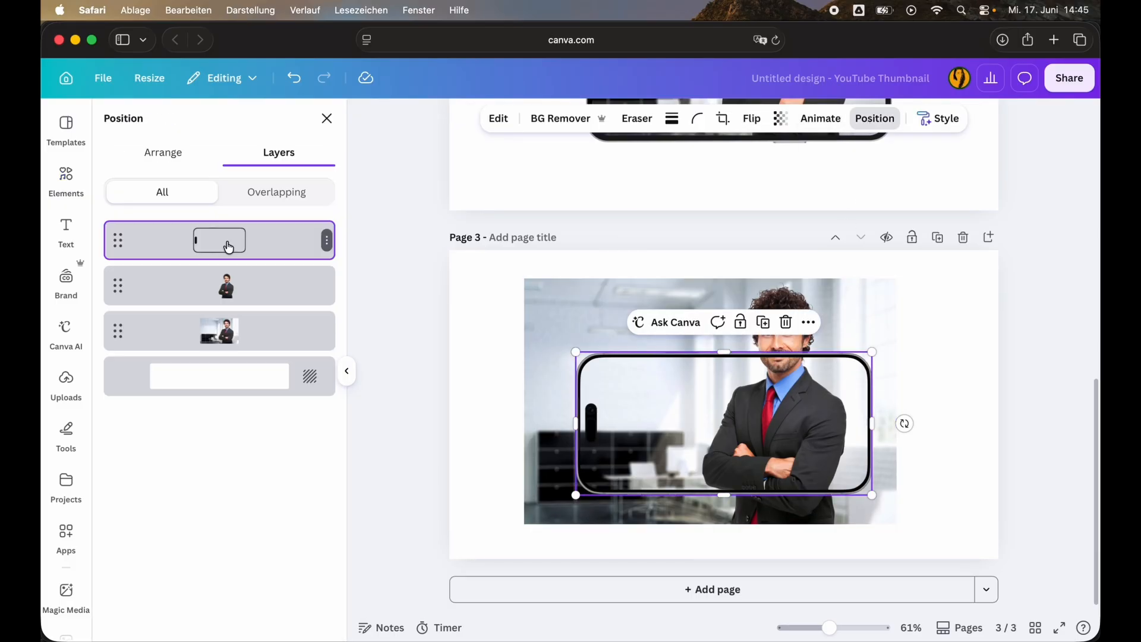
pyautogui.moveTo(229, 248); pyautogui.dragTo(257, 300)
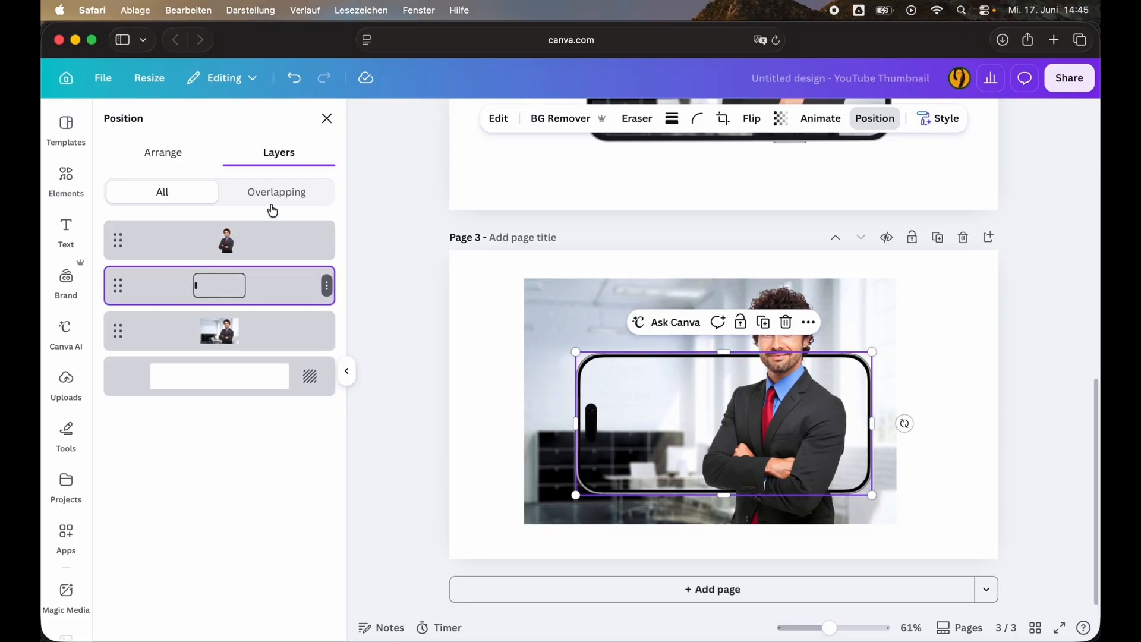
pyautogui.click(423, 278)
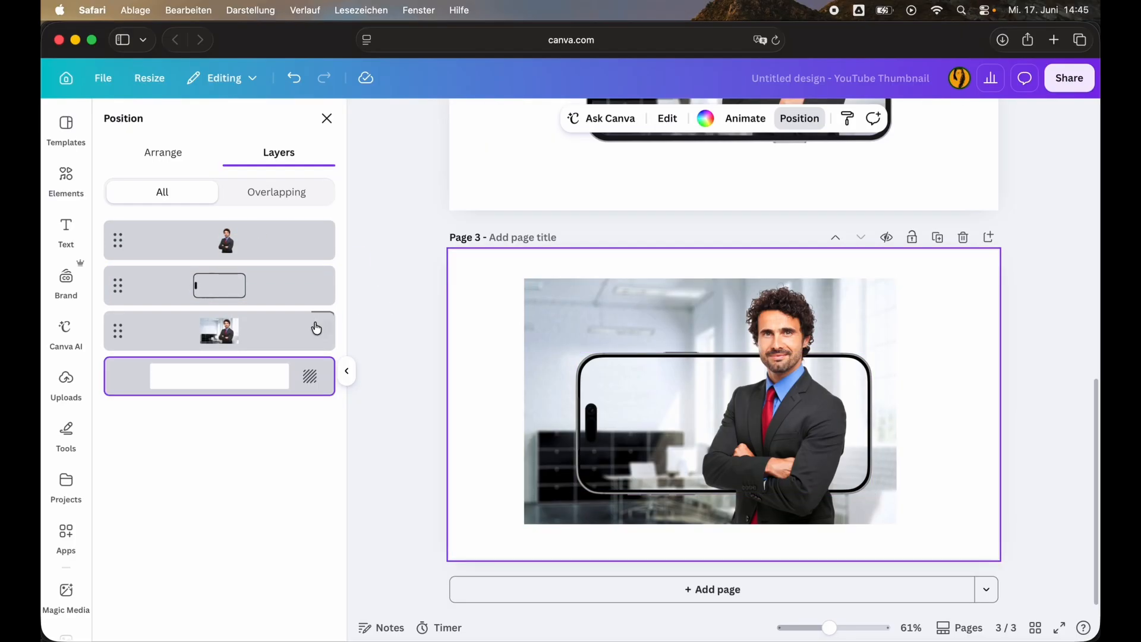
# Crop the original office photo on all sides to fit within the phone's frame.
pyautogui.click(300, 339)
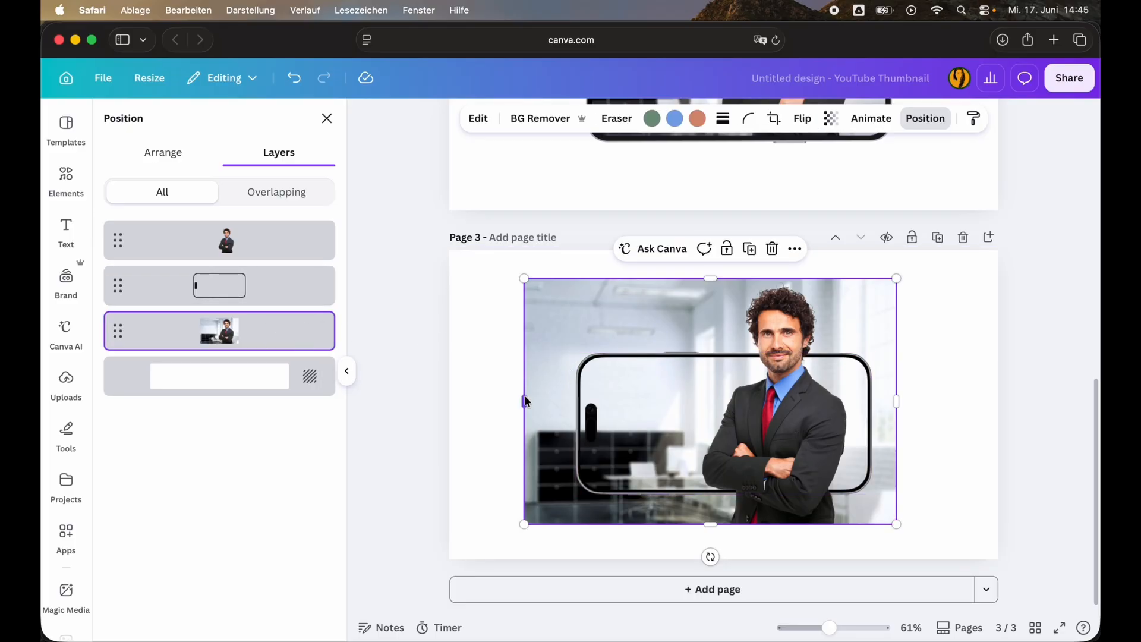
pyautogui.moveTo(524, 401); pyautogui.dragTo(576, 401)
pyautogui.scroll(5, 605, 457)
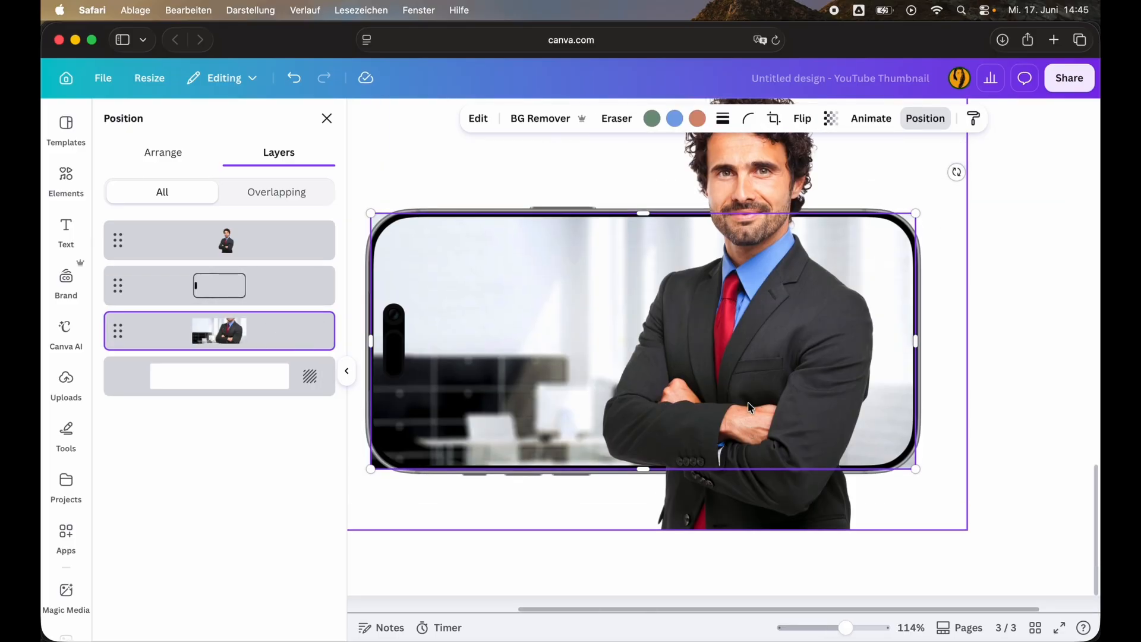
# Set the cropped office photo's corner rounding to 38 to match the phone's rounded corners.
pyautogui.click(749, 118)
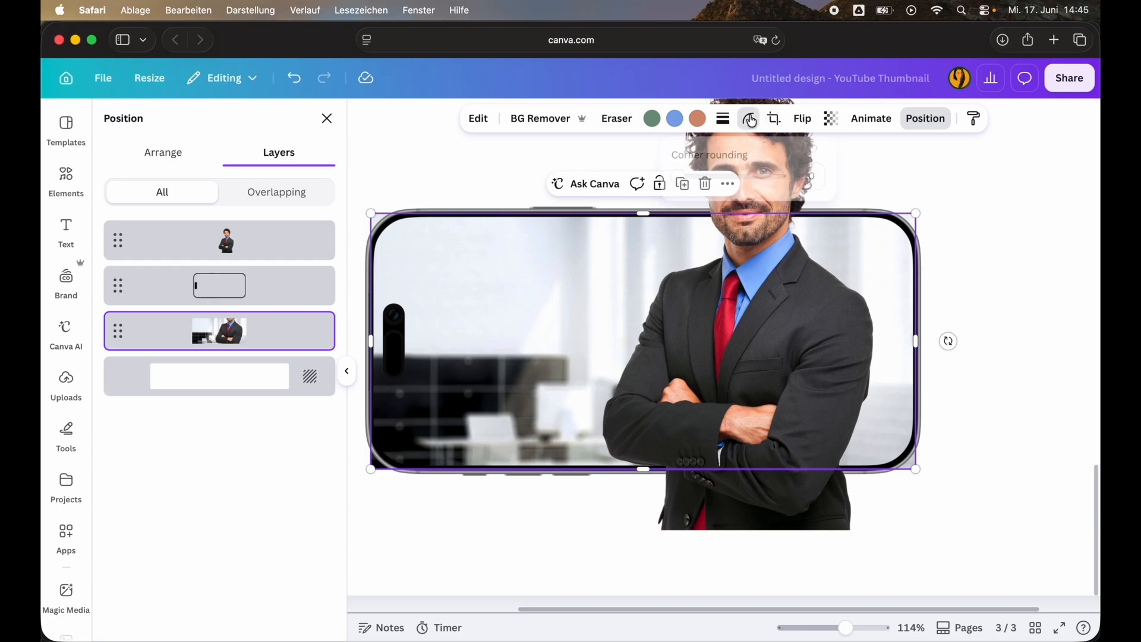
pyautogui.moveTo(675, 174); pyautogui.dragTo(718, 178)
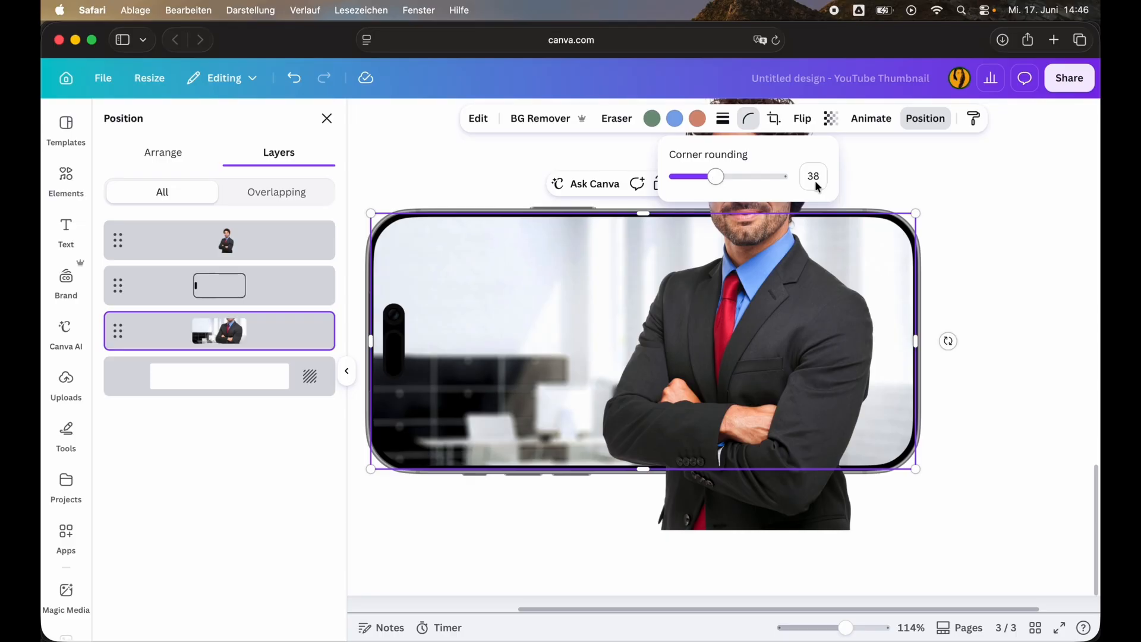
pyautogui.click(1052, 257)
pyautogui.scroll(-1, 869, 352)
pyautogui.scroll(-5, 809, 409)
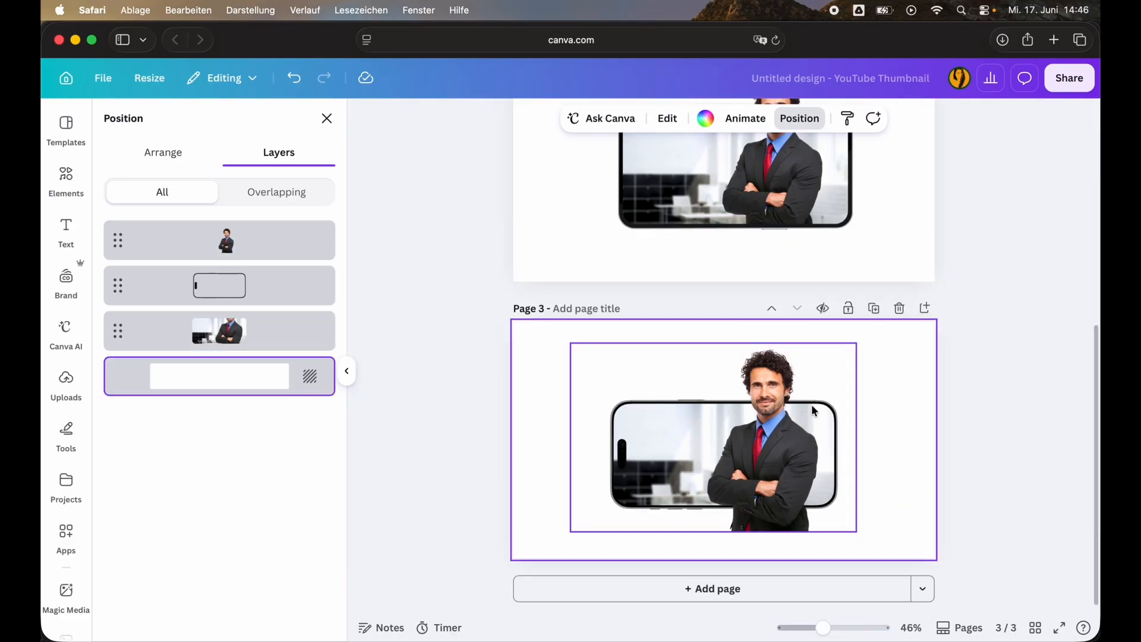
# Crop the lower part of the man cutout so it ends at the phone's bottom edge.
pyautogui.click(776, 541)
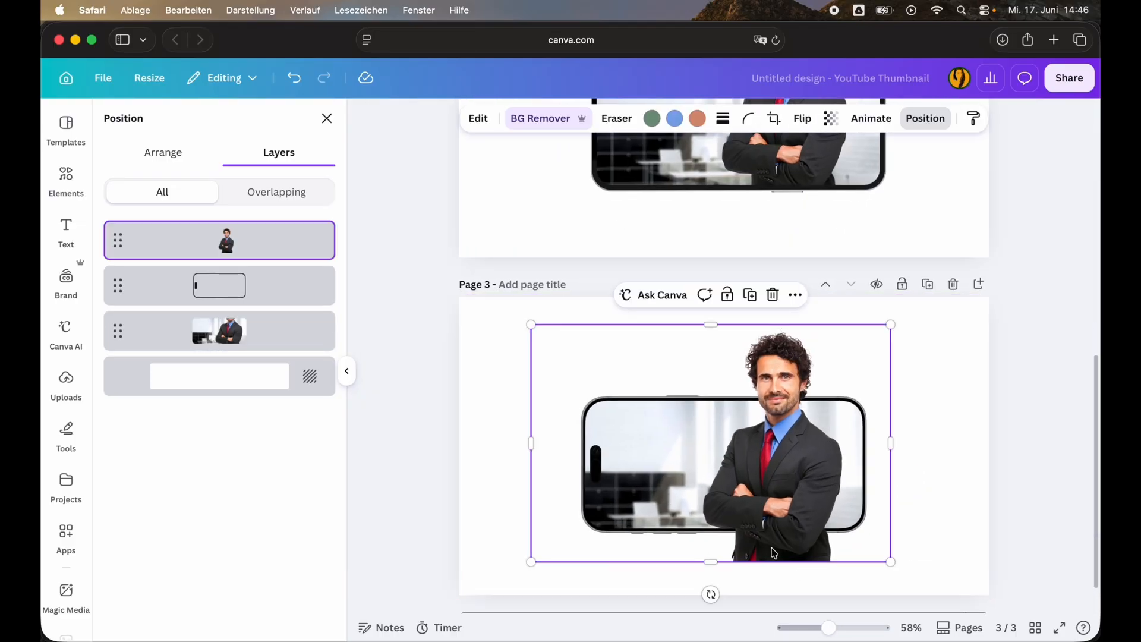
pyautogui.moveTo(712, 561); pyautogui.dragTo(715, 520)
pyautogui.click(881, 548)
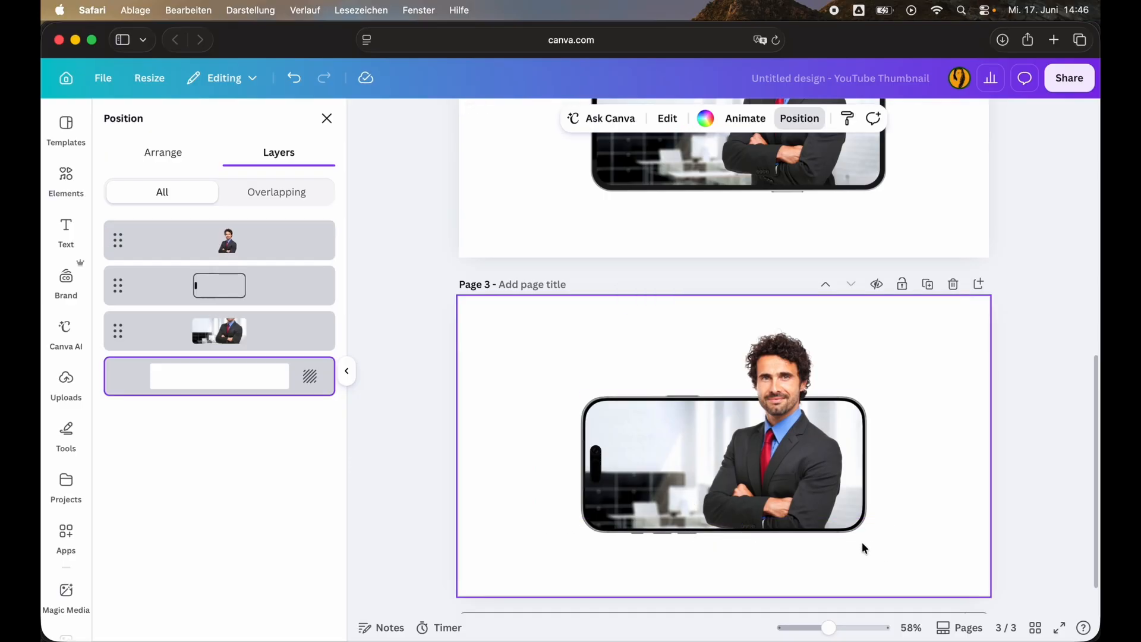
# Group the man cutout, phone graphic and office photo on page 3.
pyautogui.moveTo(890, 551); pyautogui.dragTo(557, 357)
pyautogui.scroll(6, 769, 210)
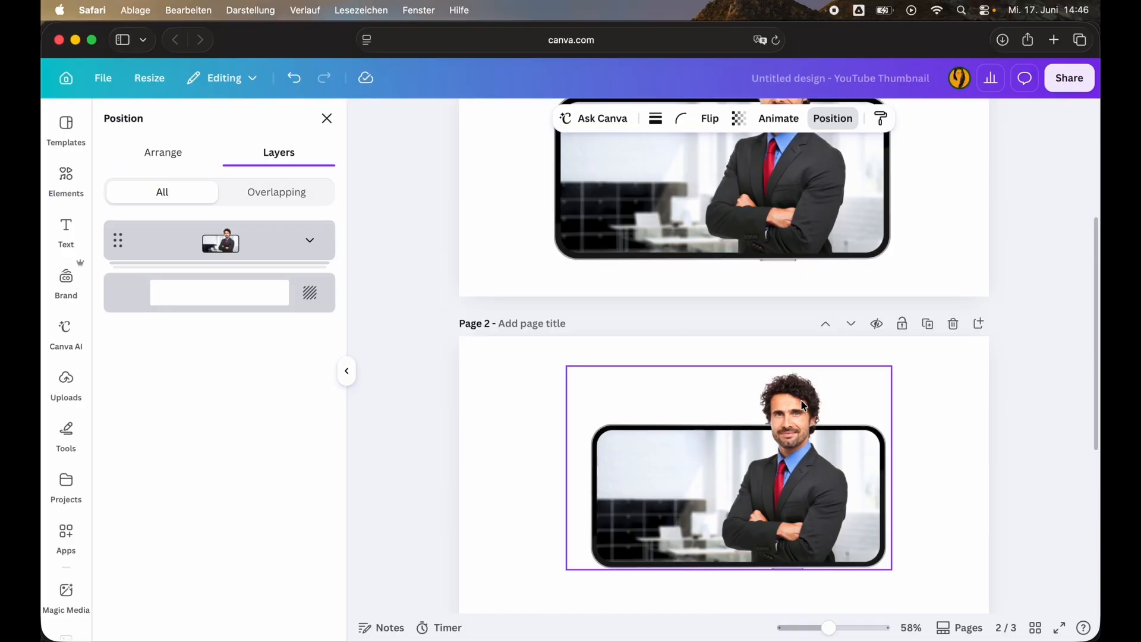
pyautogui.scroll(-6, 803, 405)
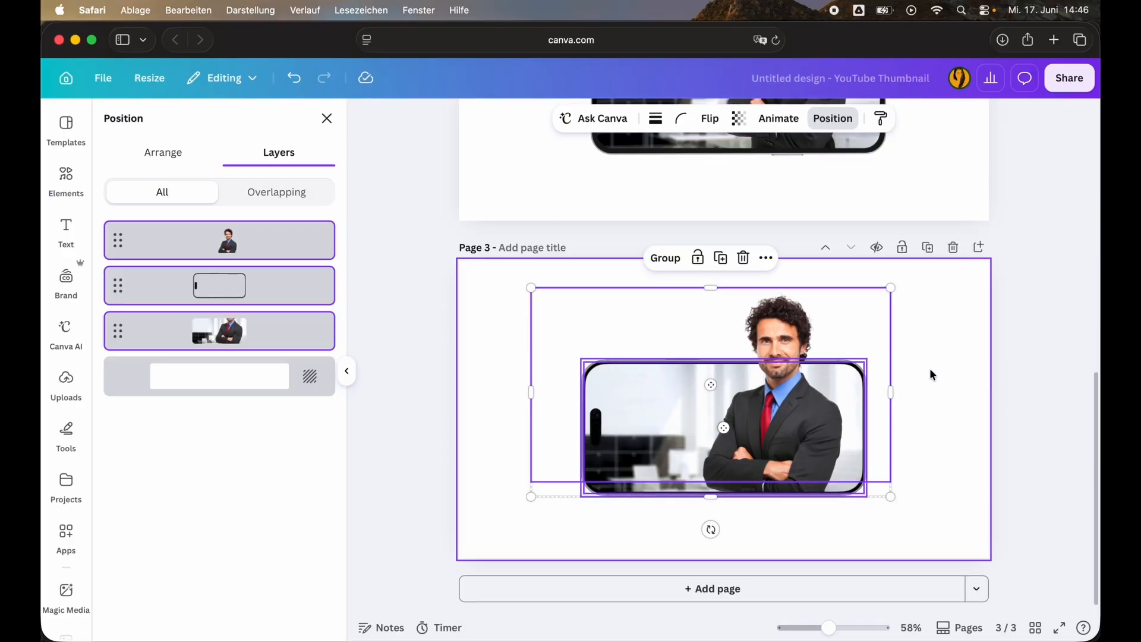
pyautogui.press('super+g')
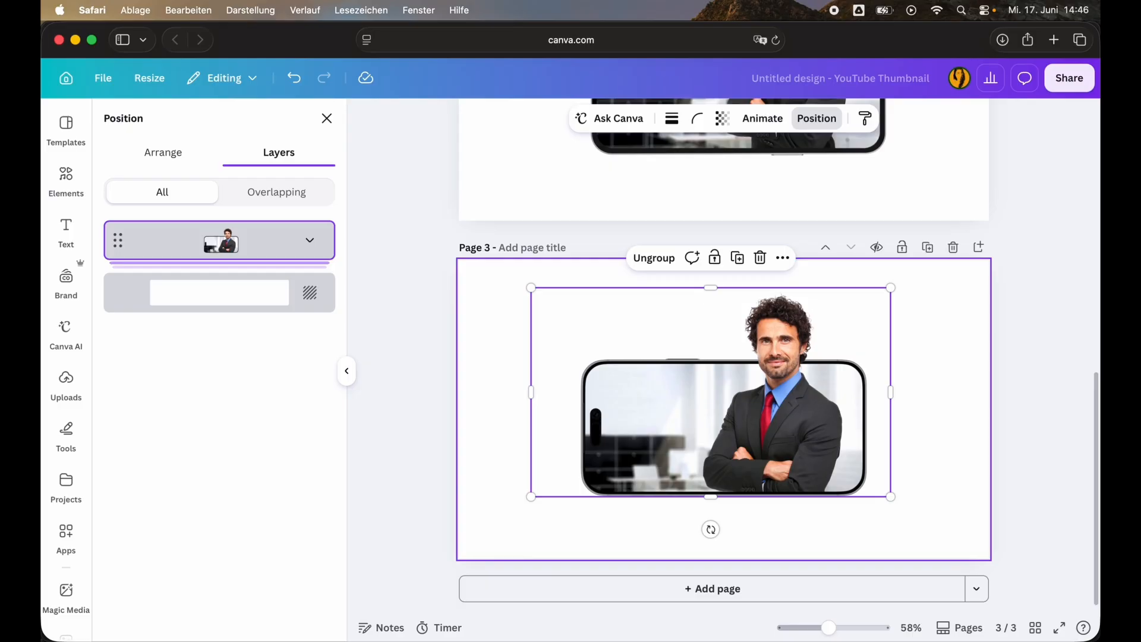
pyautogui.click(934, 340)
pyautogui.scroll(4, 896, 279)
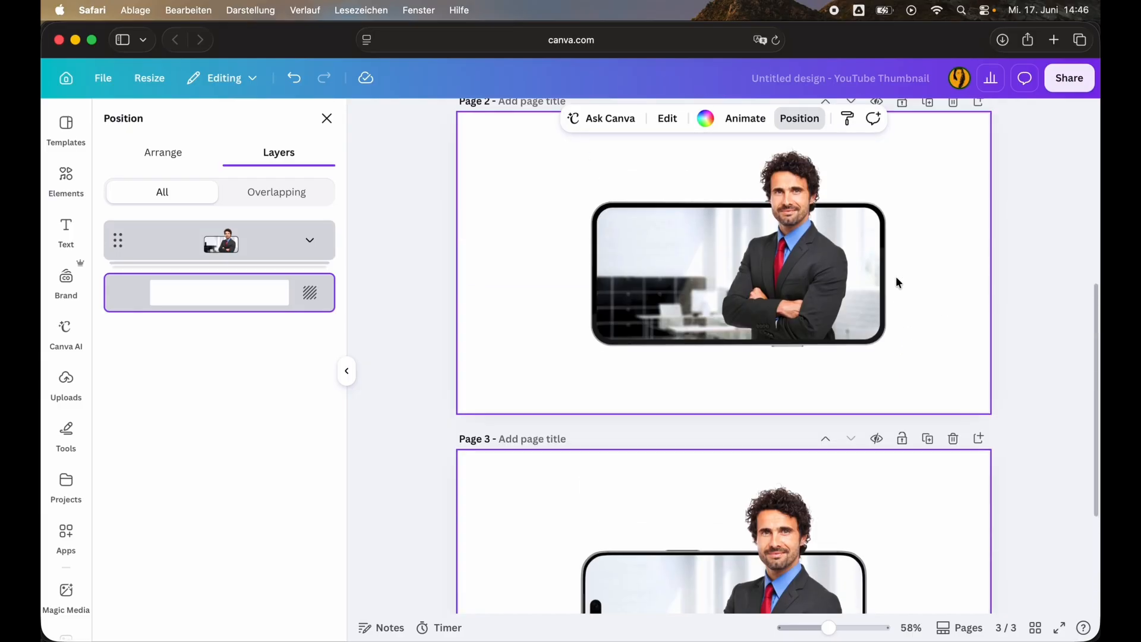